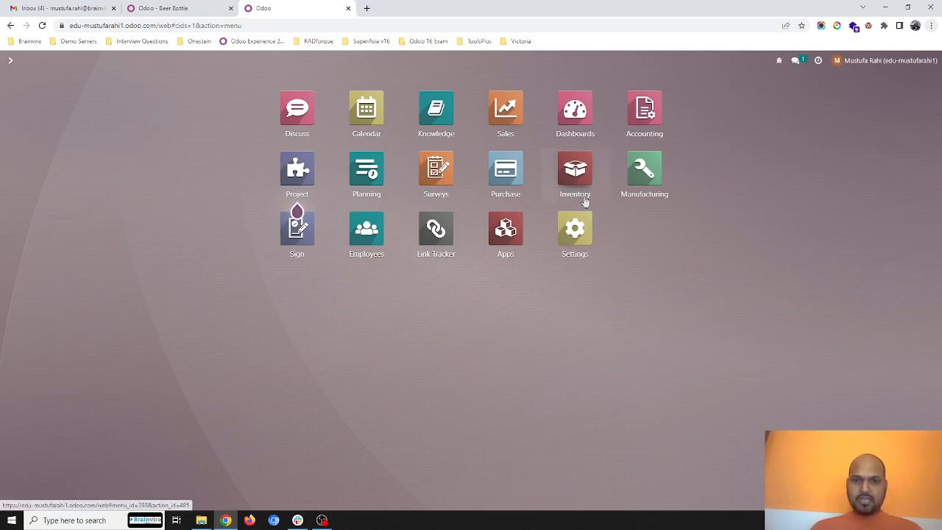
- Check in the inventory stock report which locations hold Plywood Sheet (6 Inches) and Plywood Sheet (12 Inches)
click(574, 170)
click(157, 64)
mouse_move(186, 66)
click(195, 84)
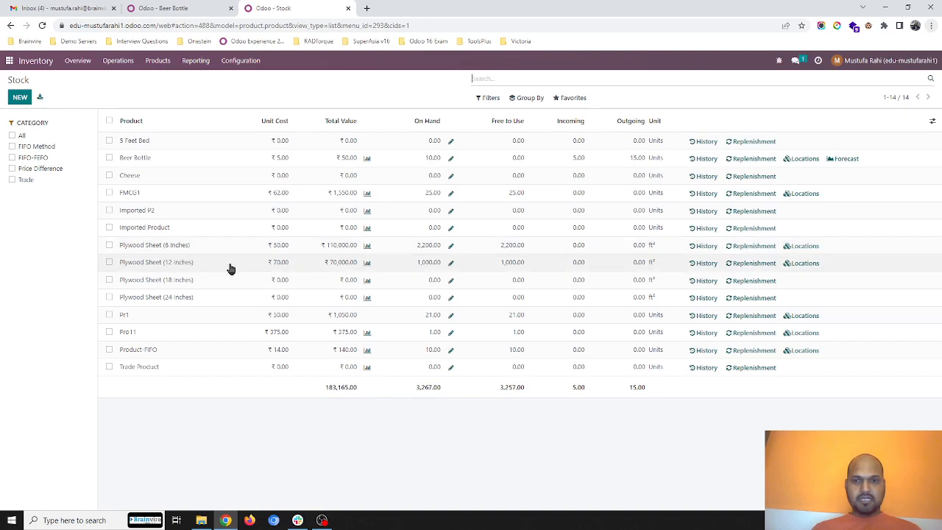
click(800, 246)
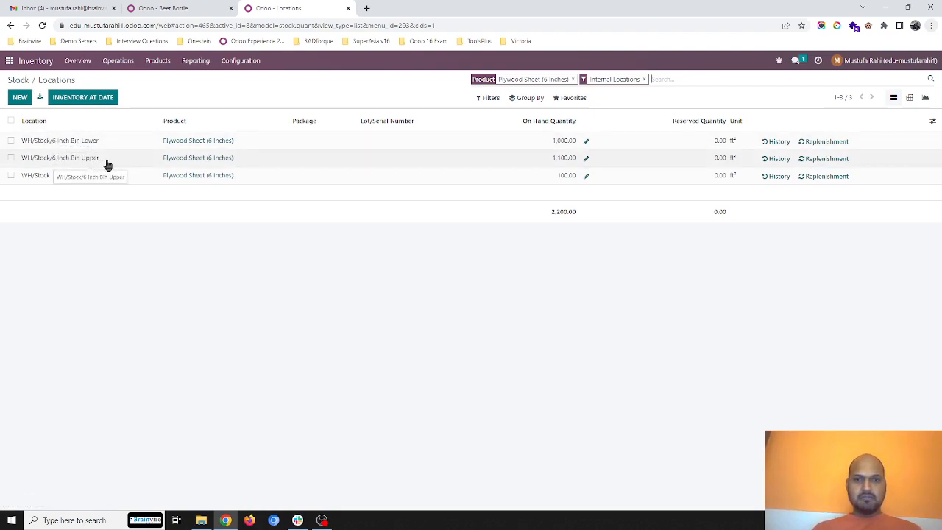
click(20, 79)
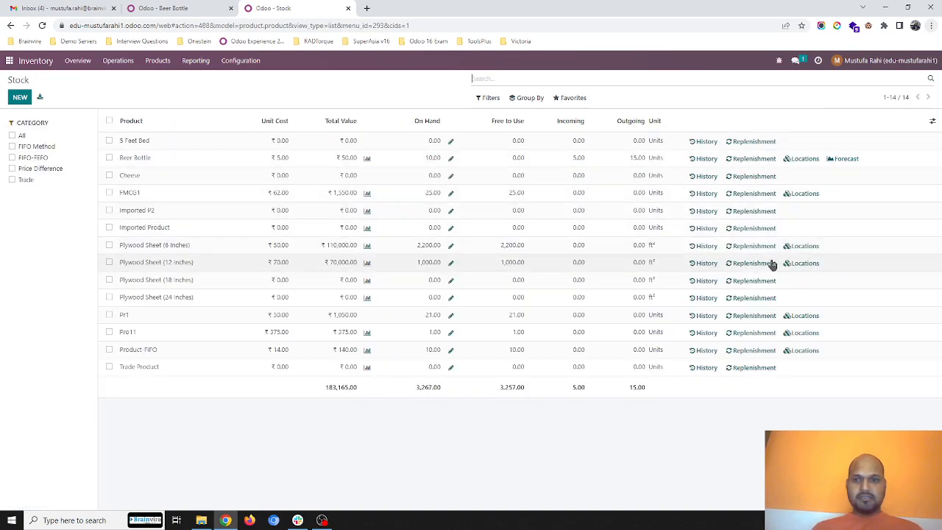
click(802, 263)
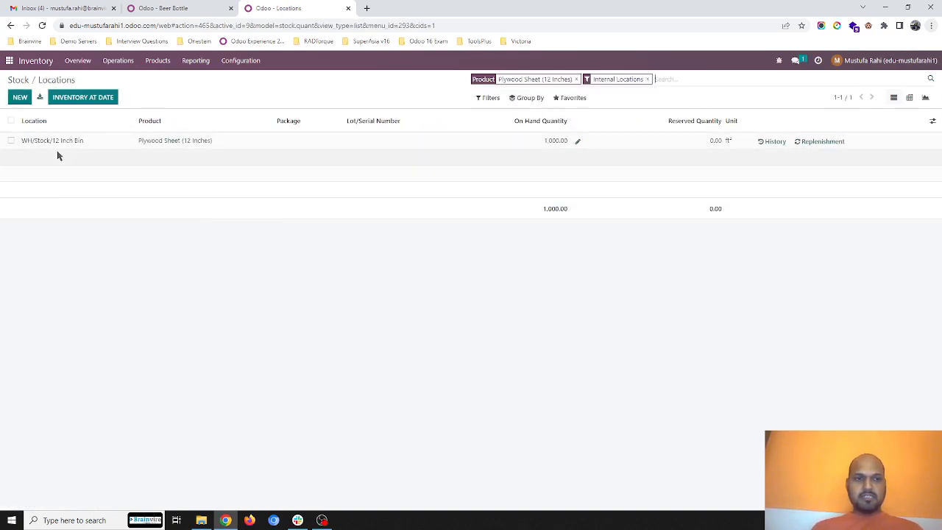
click(18, 80)
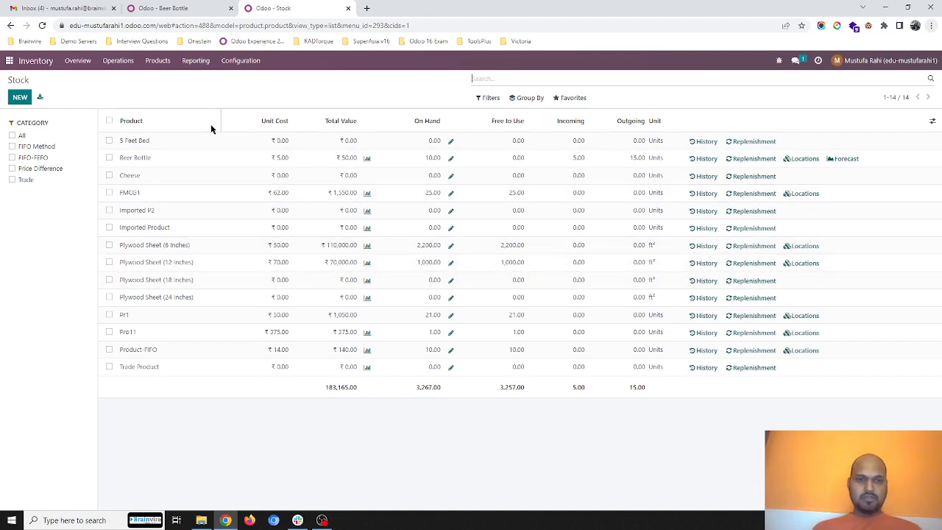
- Create a new sales quotation with Customer 1 as the customer
click(6, 61)
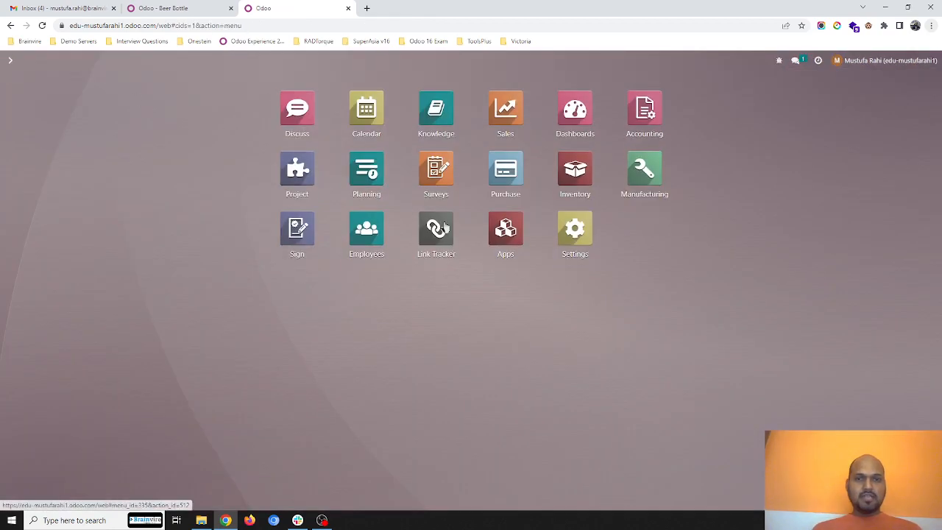
click(505, 110)
click(20, 97)
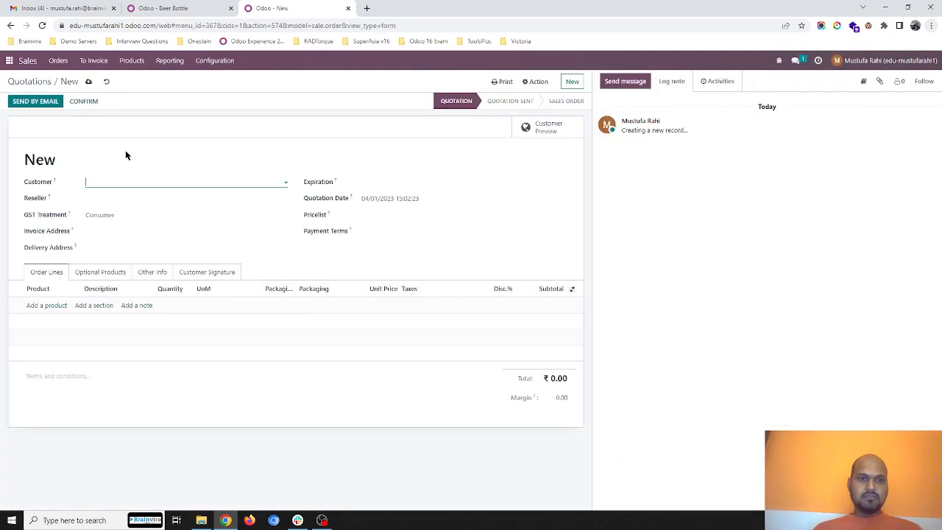
click(209, 178)
click(111, 196)
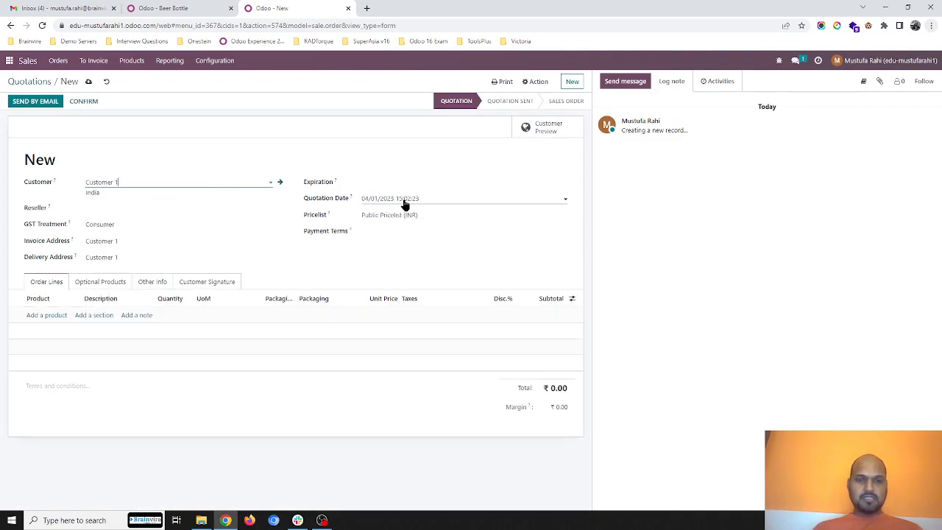
- Add the Plywood Sheet product in the 6 Inches width to the order lines with a quantity of 64
click(33, 315)
click(59, 314)
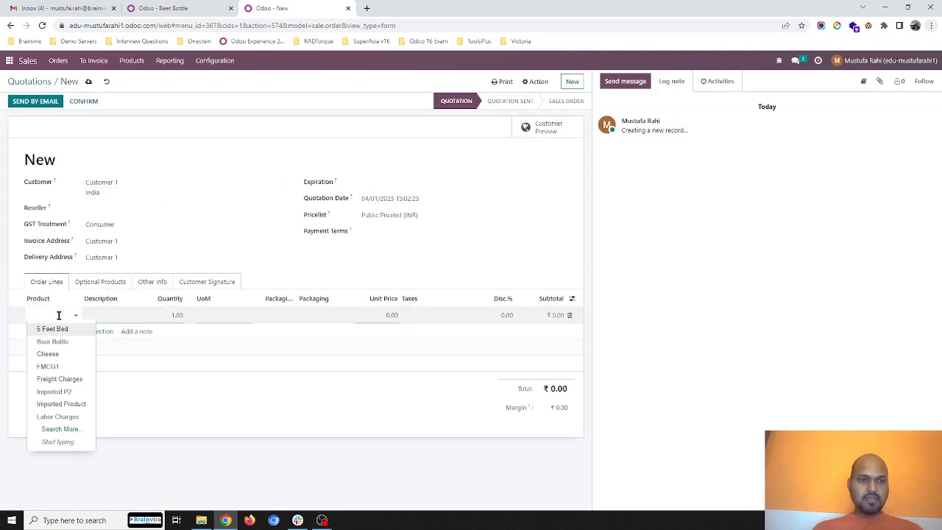
text(ply)
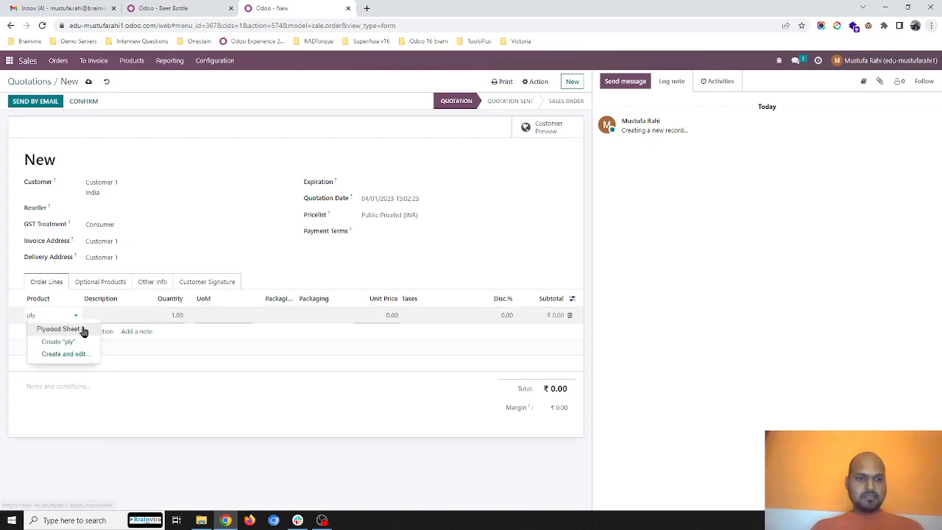
click(77, 329)
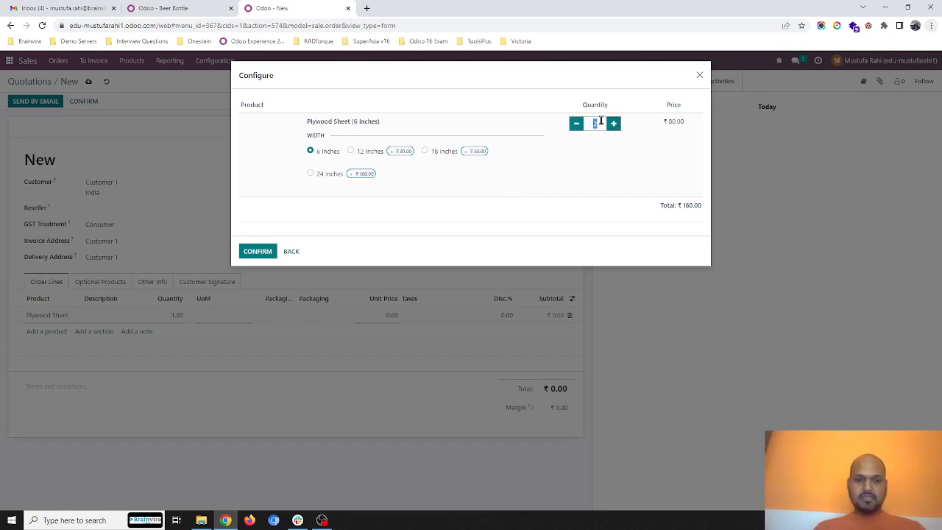
key(BackSpace)
text(63)
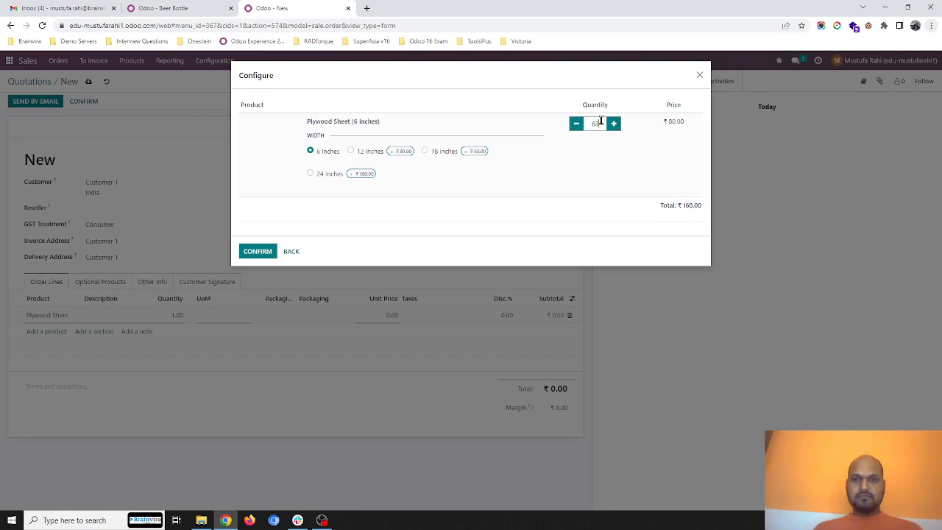
key(BackSpace)
text(4)
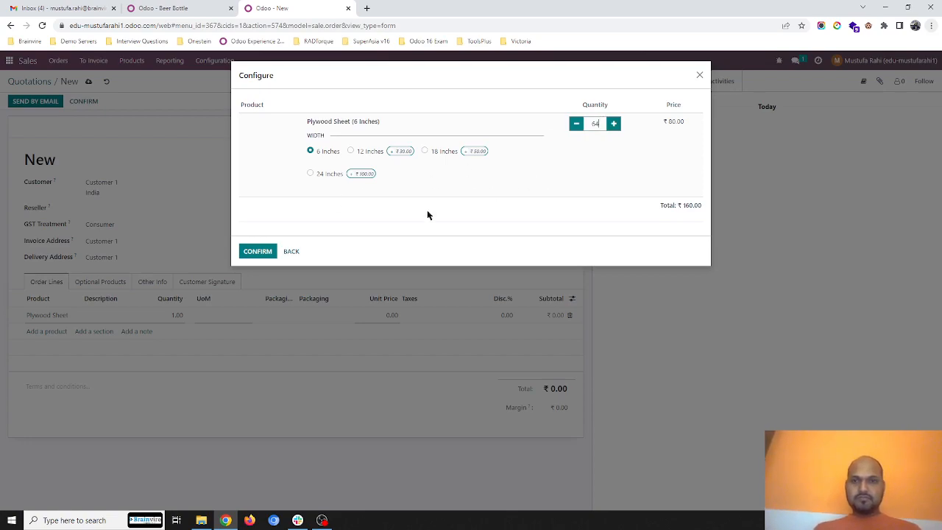
click(259, 251)
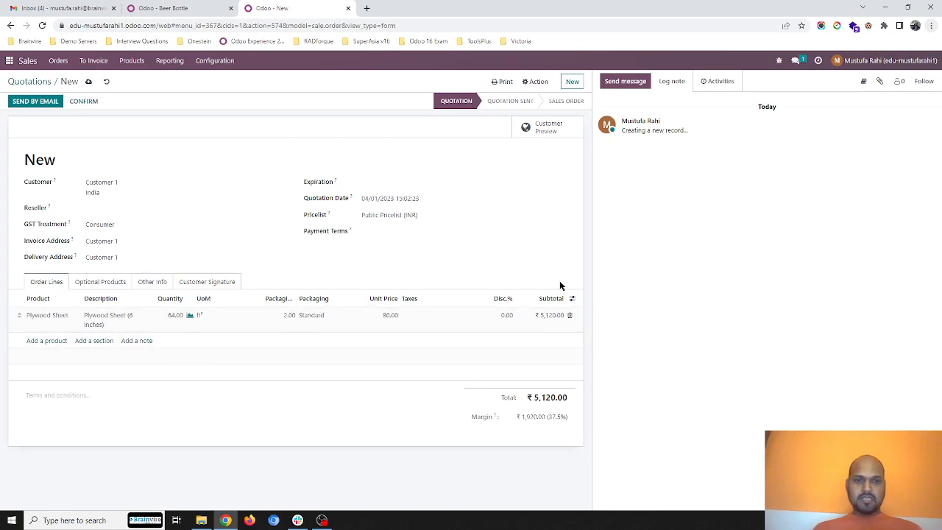
click(573, 300)
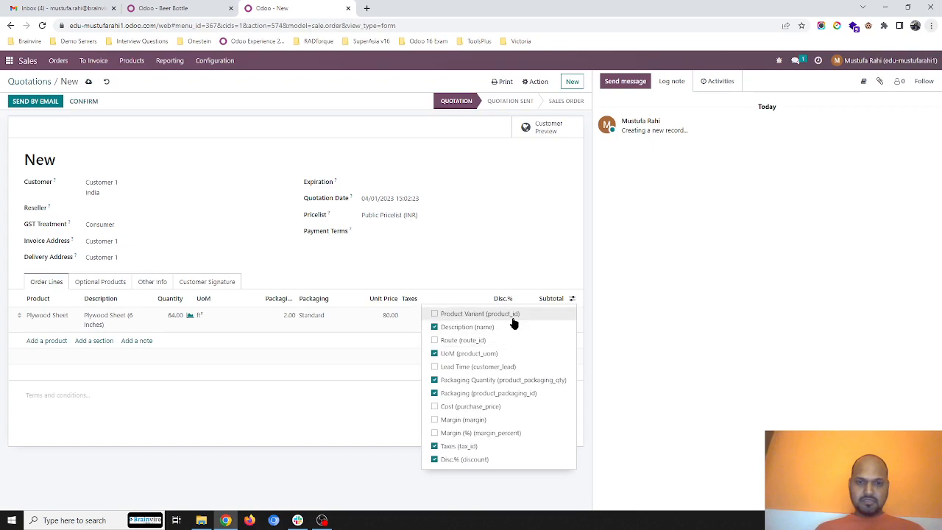
click(446, 251)
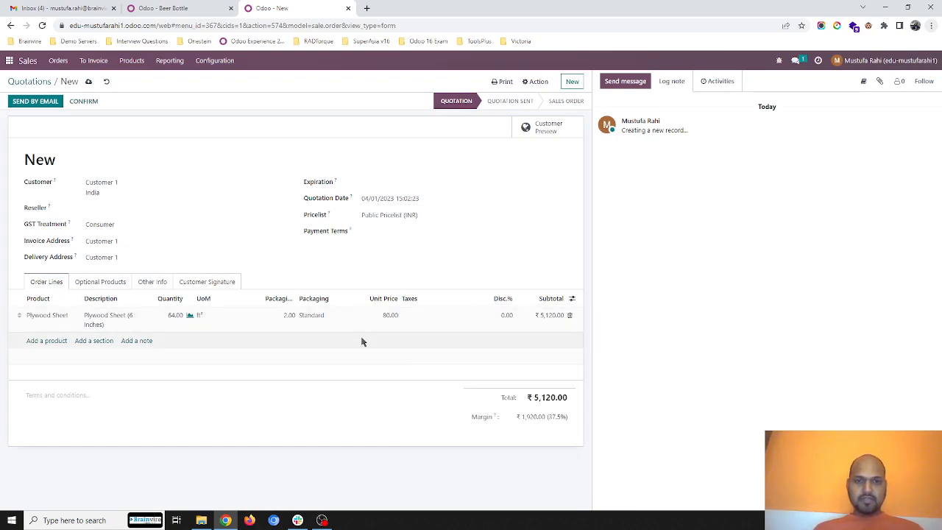
- Add a second Plywood Sheet order line in the 12 Inches width with a quantity of 32
click(57, 340)
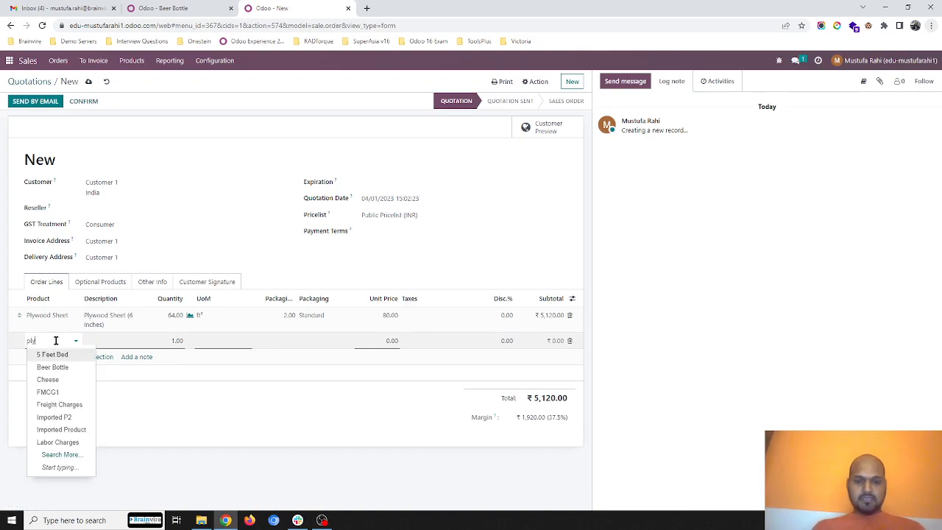
text(plyw)
click(66, 354)
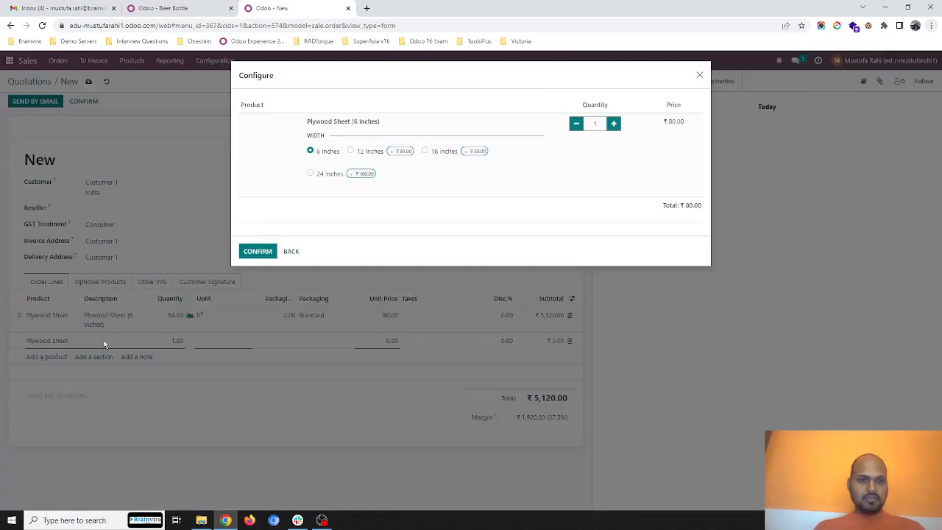
click(351, 152)
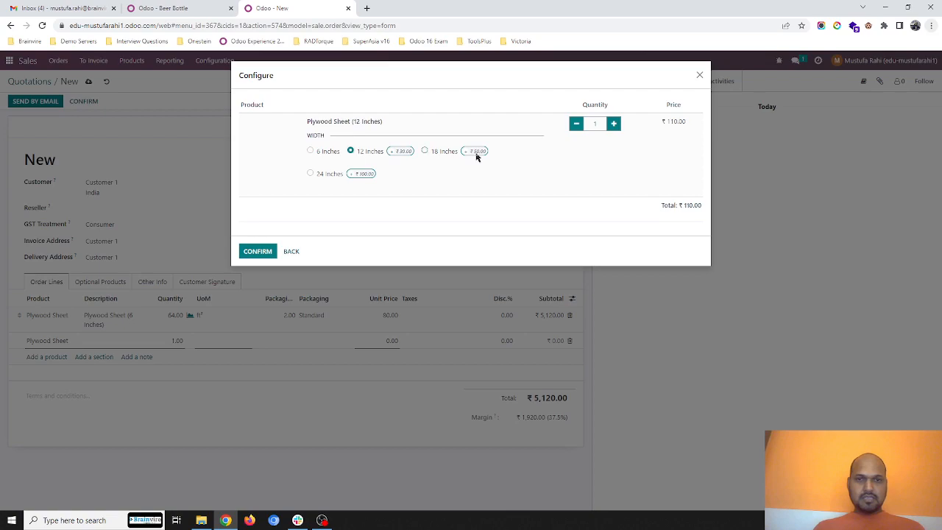
click(259, 251)
click(175, 341)
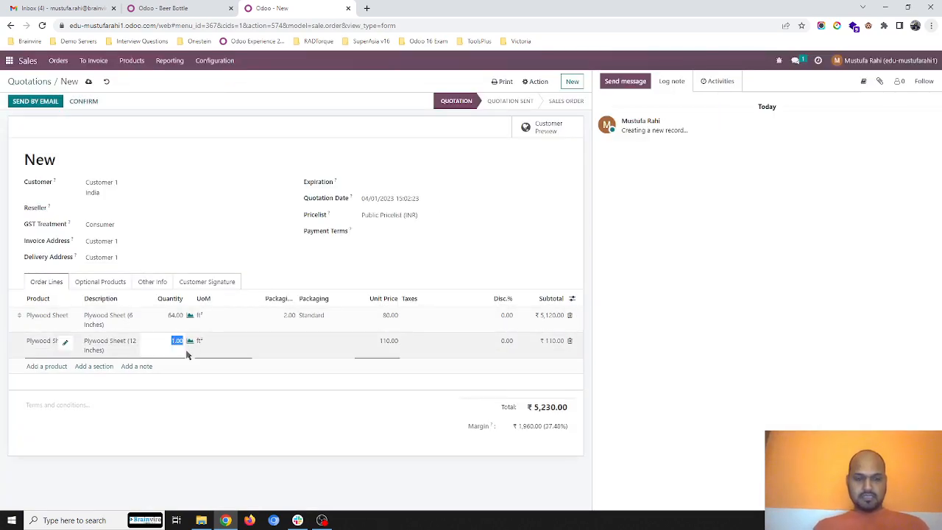
key(Tab)
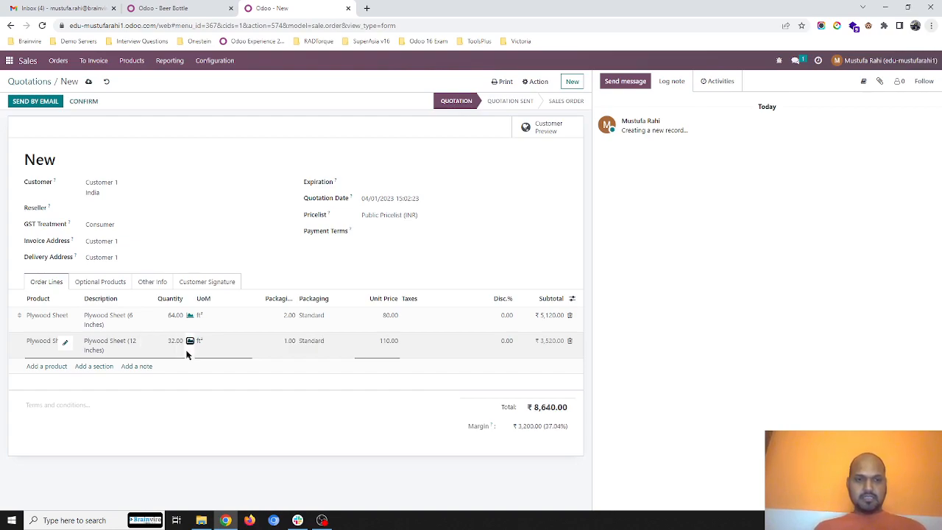
click(302, 268)
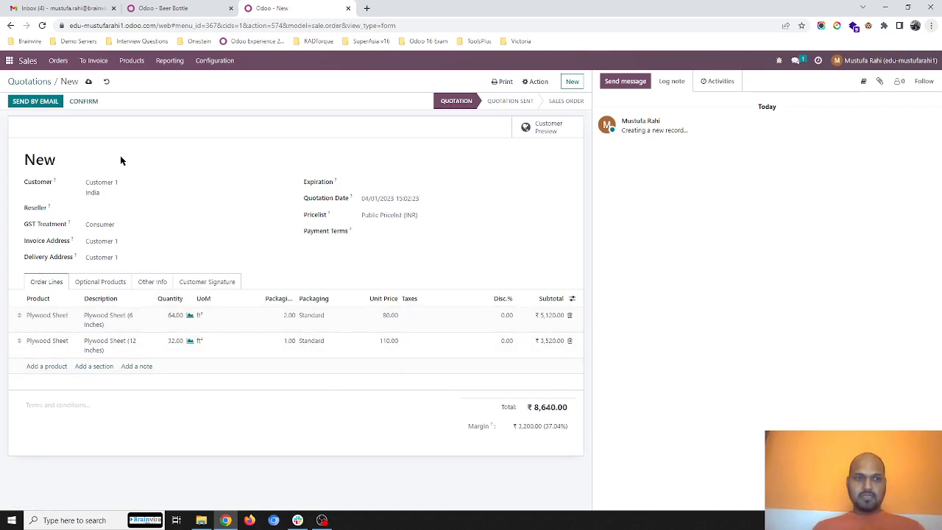
- Save and confirm the Customer 1 quotation and open its delivery to check the reserved source locations
click(89, 82)
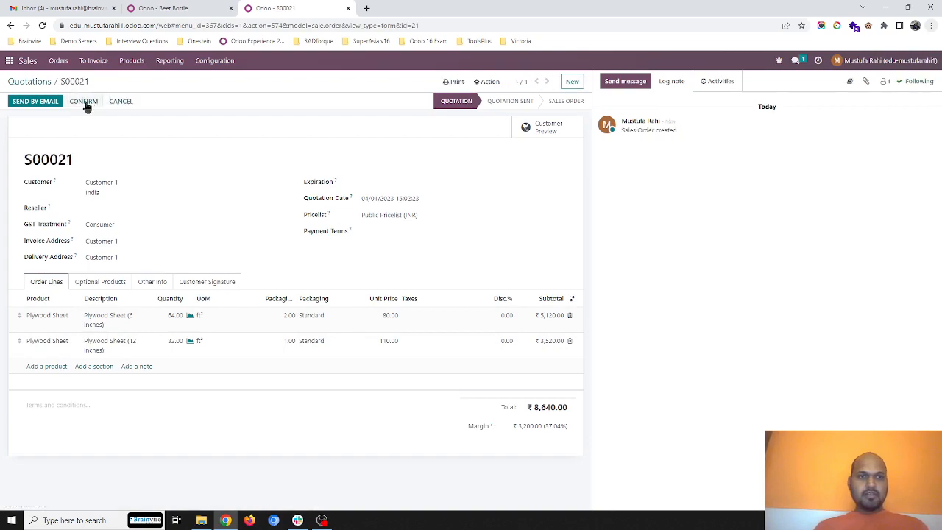
click(85, 104)
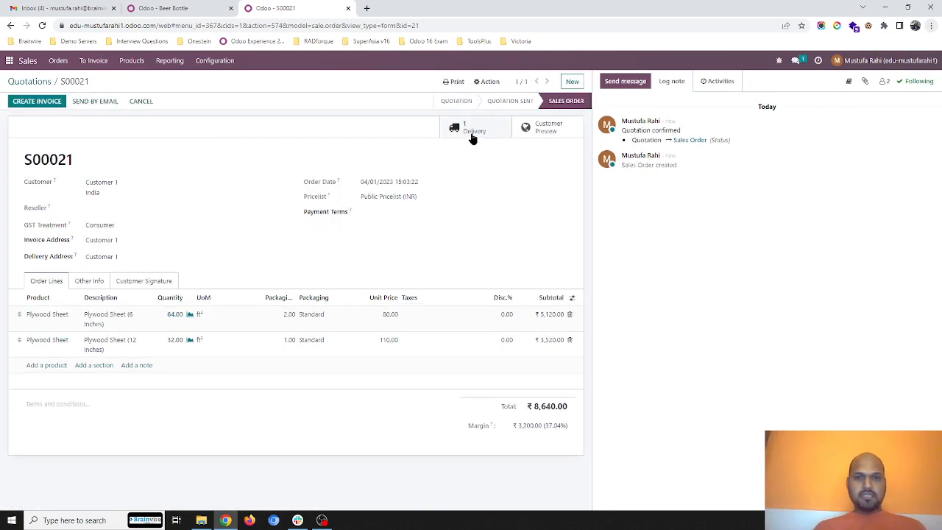
click(473, 129)
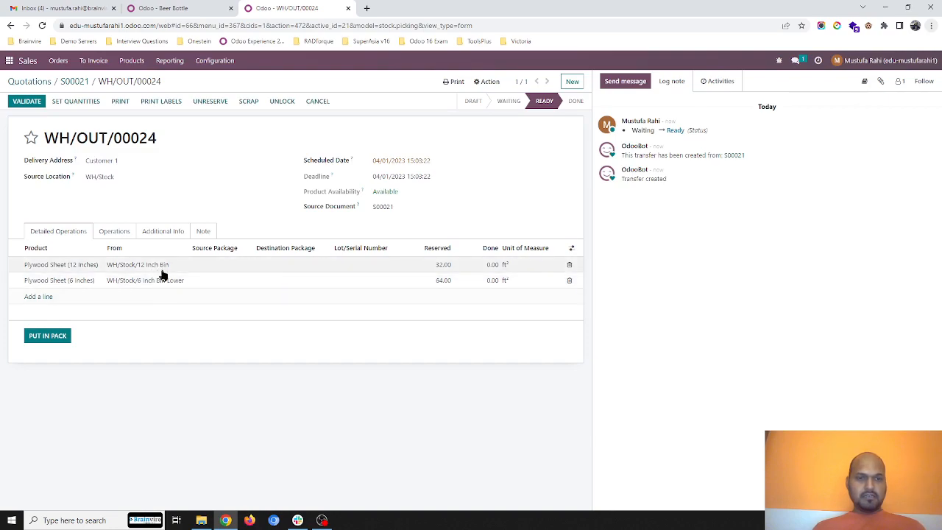
- Return to the quotations list and create a new quotation for Customer 2
click(76, 82)
click(35, 83)
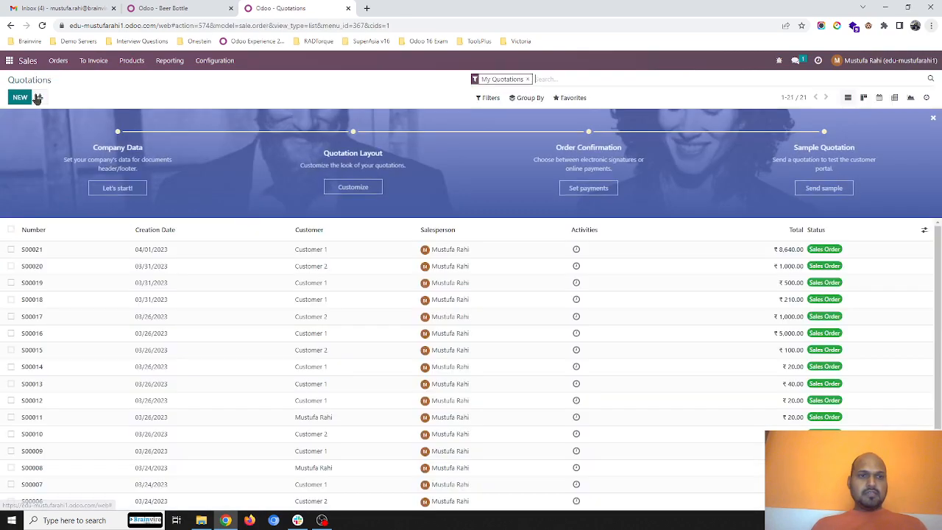
click(17, 96)
click(181, 182)
click(147, 210)
- Add a Plywood Sheet order line in the 12 Inches width with a quantity of 64
click(55, 315)
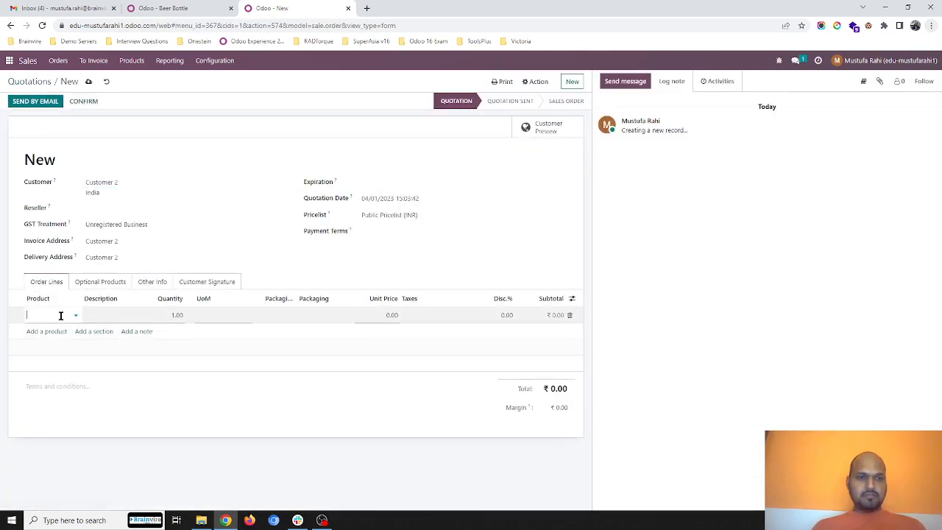
text(ply)
click(61, 329)
click(351, 152)
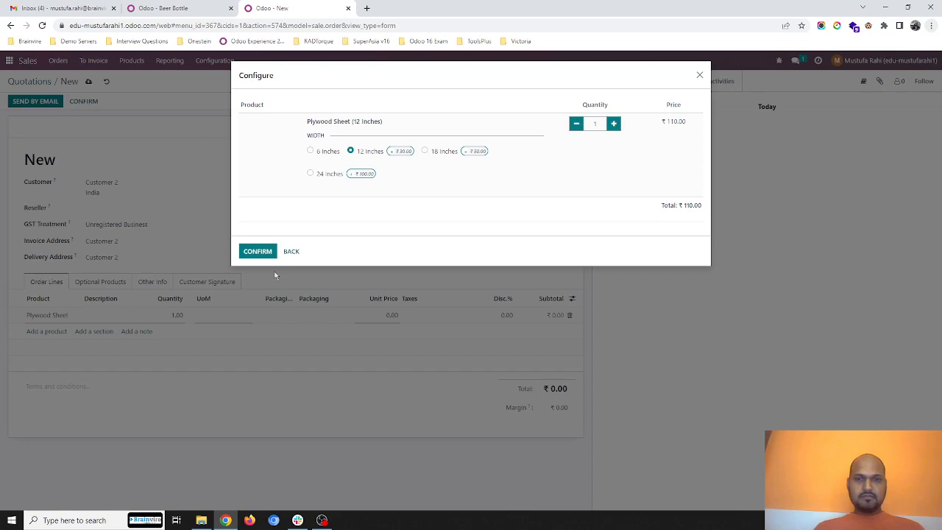
click(259, 252)
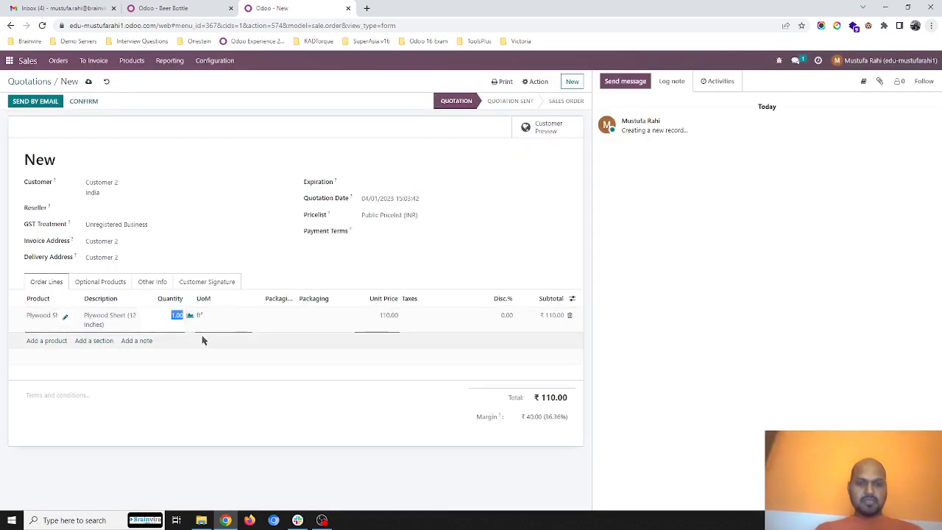
click(246, 225)
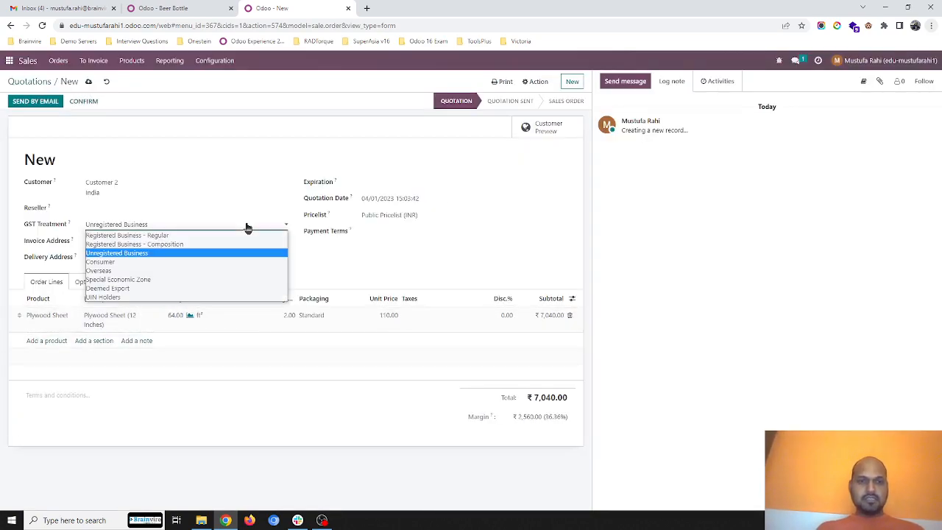
click(156, 152)
- Save and confirm the Customer 2 quotation and open its delivery order
click(89, 83)
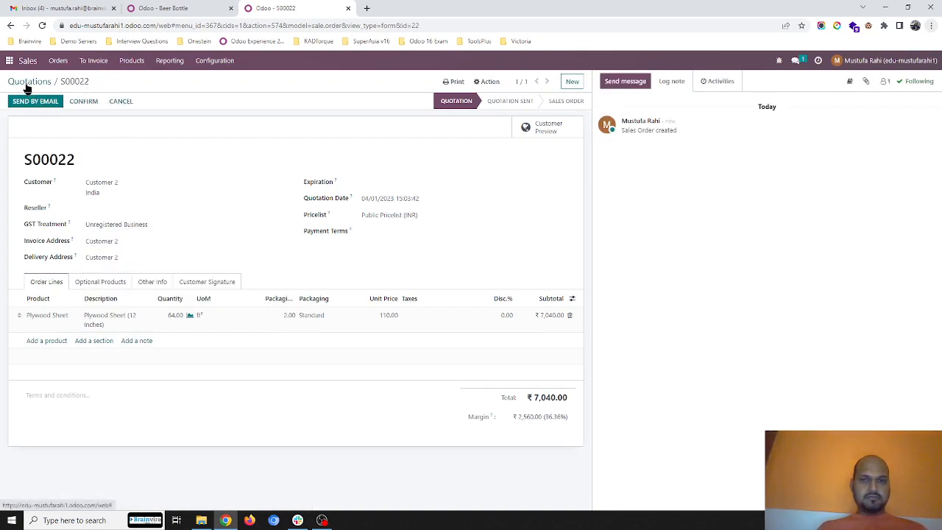
click(73, 101)
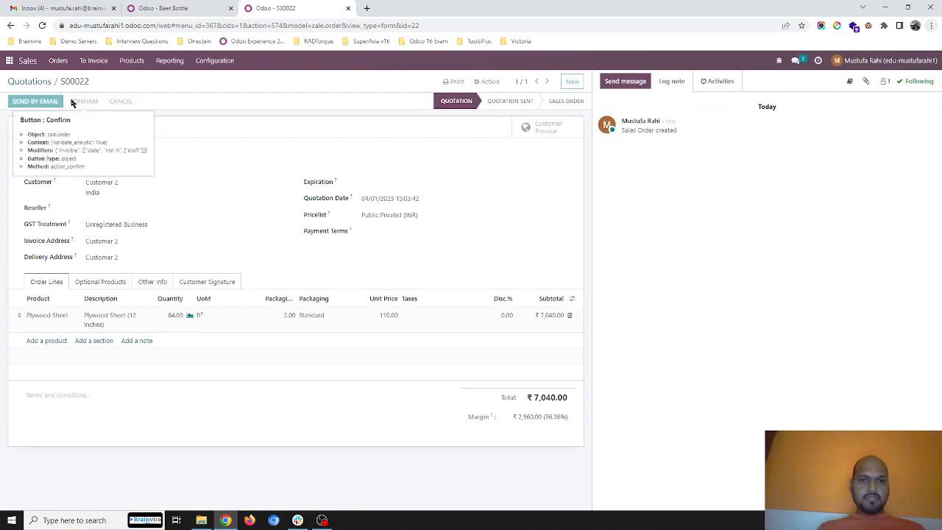
click(495, 130)
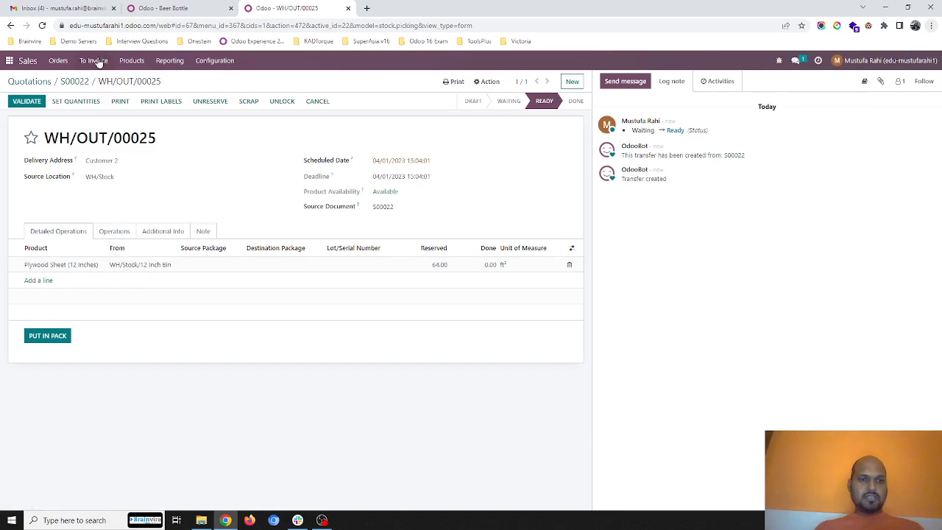
- Return to the quotations list and create a new quotation for Customer 3
click(74, 81)
click(33, 81)
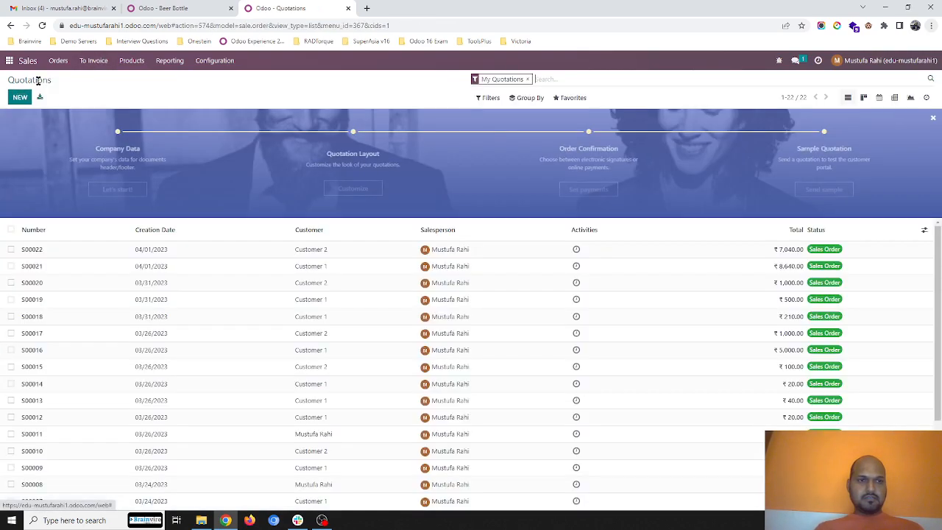
click(29, 96)
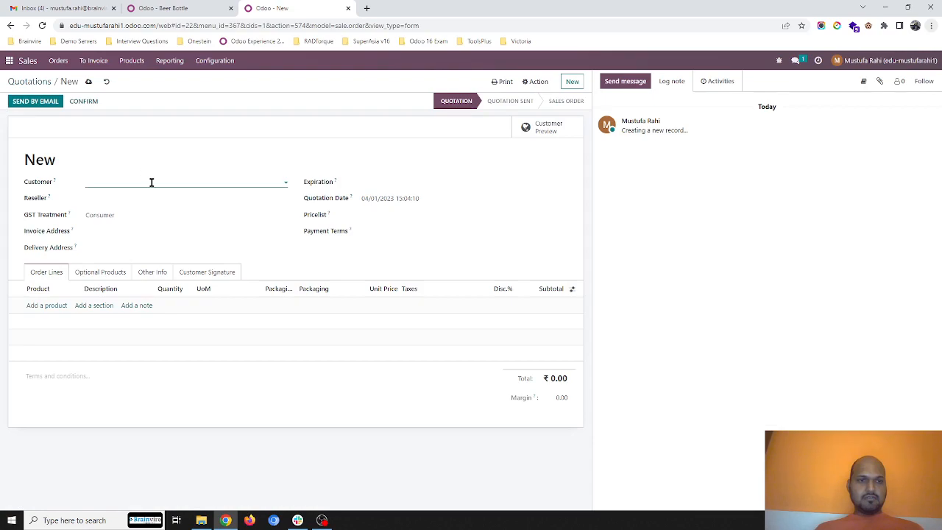
click(151, 182)
click(147, 221)
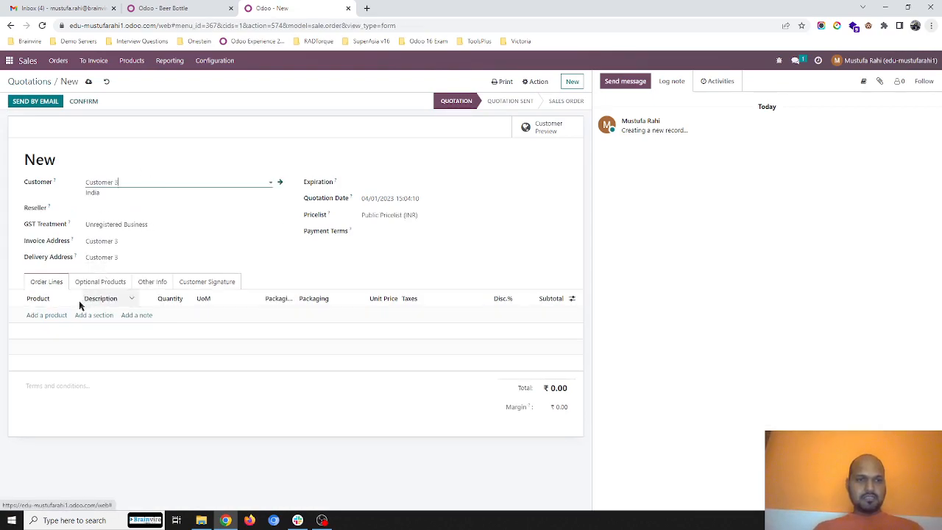
- Add a Plywood Sheet order line in the 6 Inches width with a quantity of 64
click(57, 315)
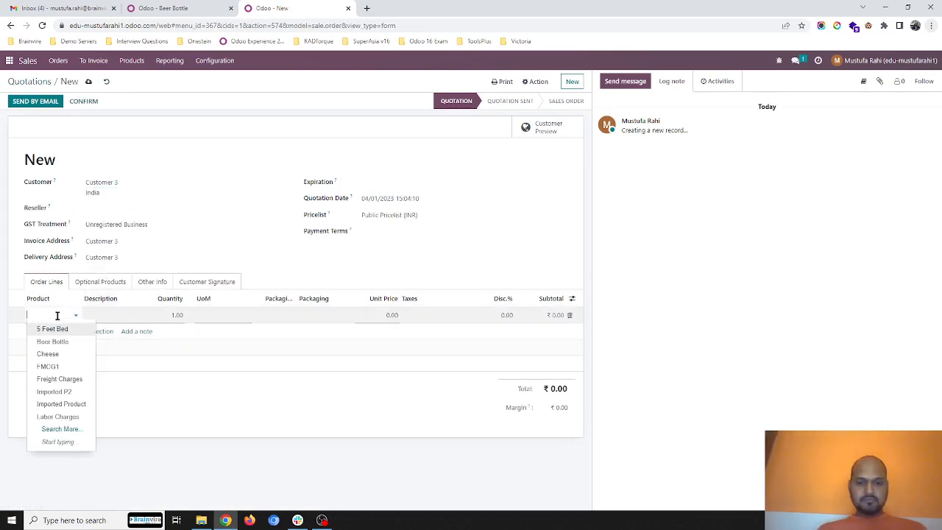
click(65, 329)
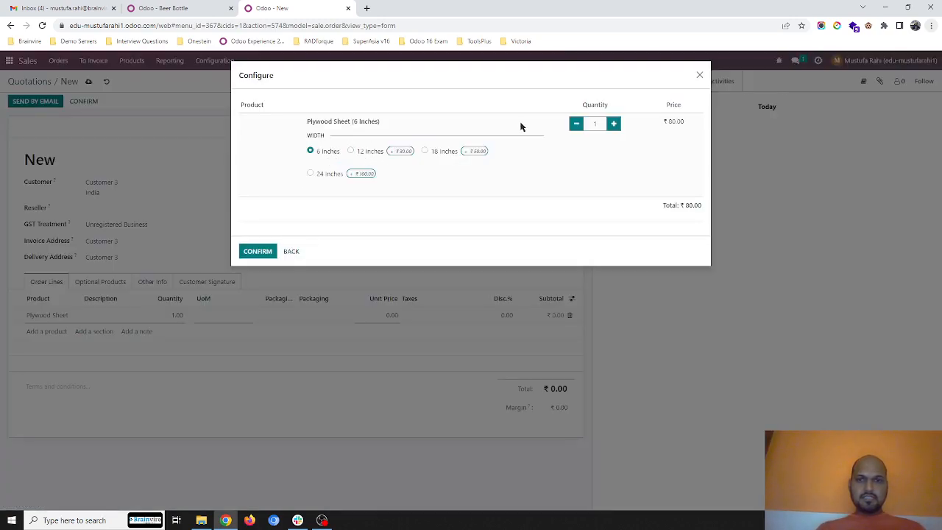
click(272, 252)
click(171, 316)
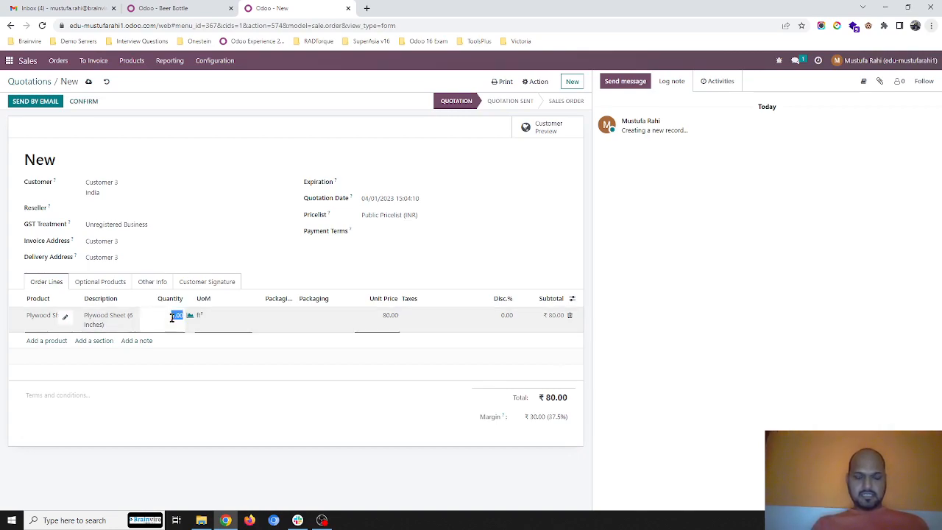
text(64)
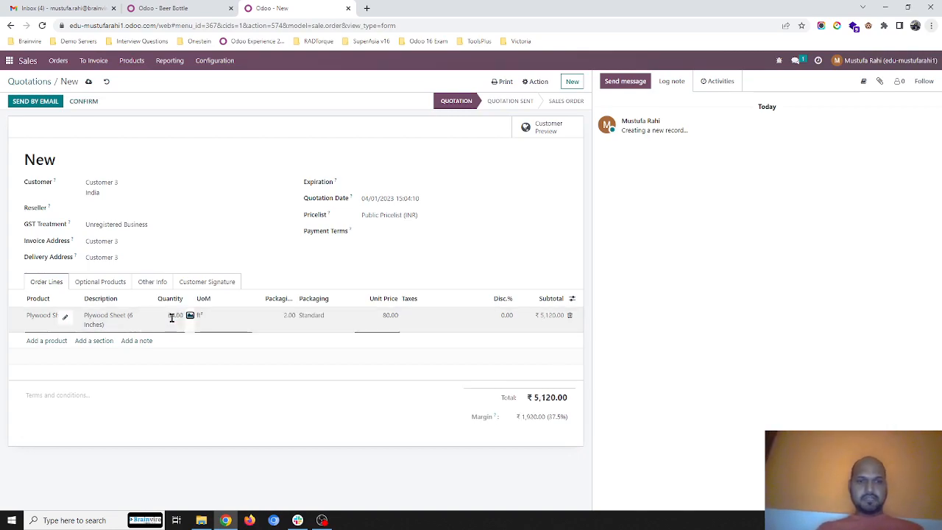
- Save the Customer 3 quotation and confirm it as a sales order
click(214, 224)
click(217, 168)
click(89, 81)
click(92, 104)
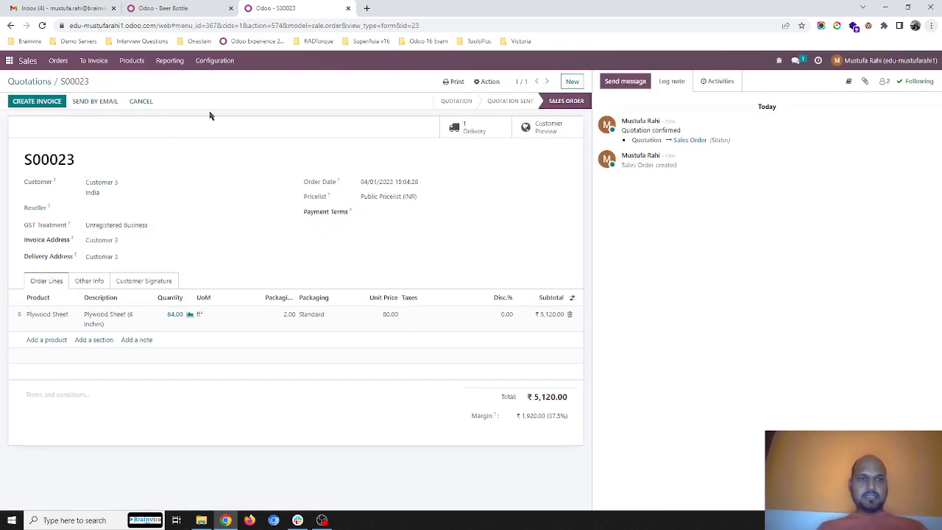
- Switch to the Inventory app and open its list of delivery orders
click(9, 60)
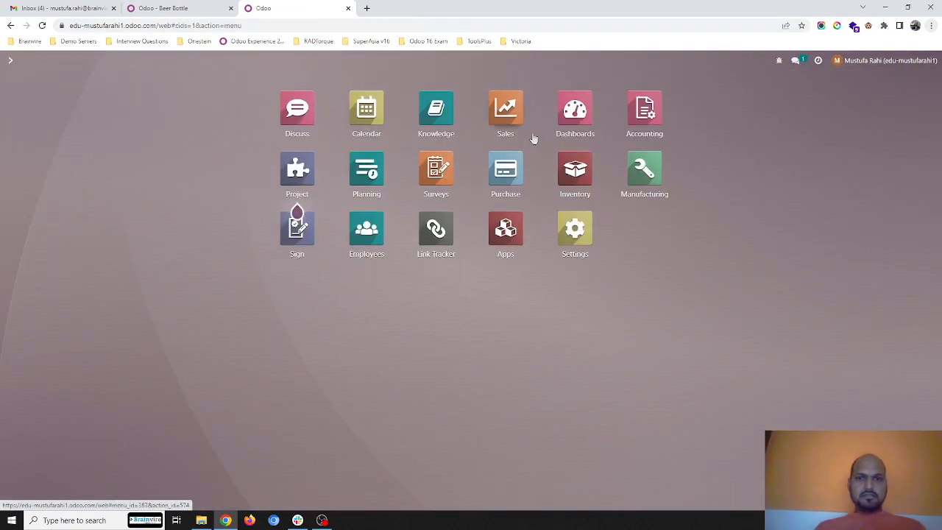
click(575, 170)
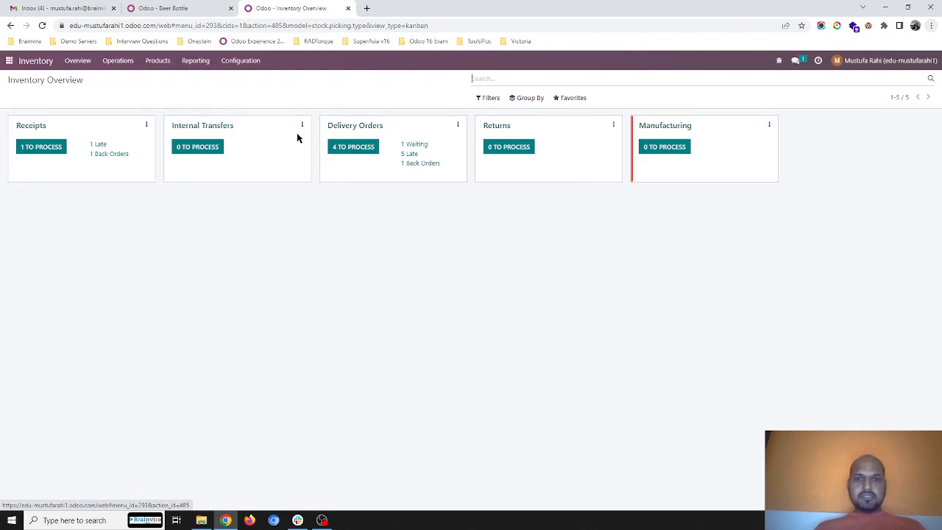
click(363, 131)
- Group the delivery orders by status and expand the Ready group
click(526, 98)
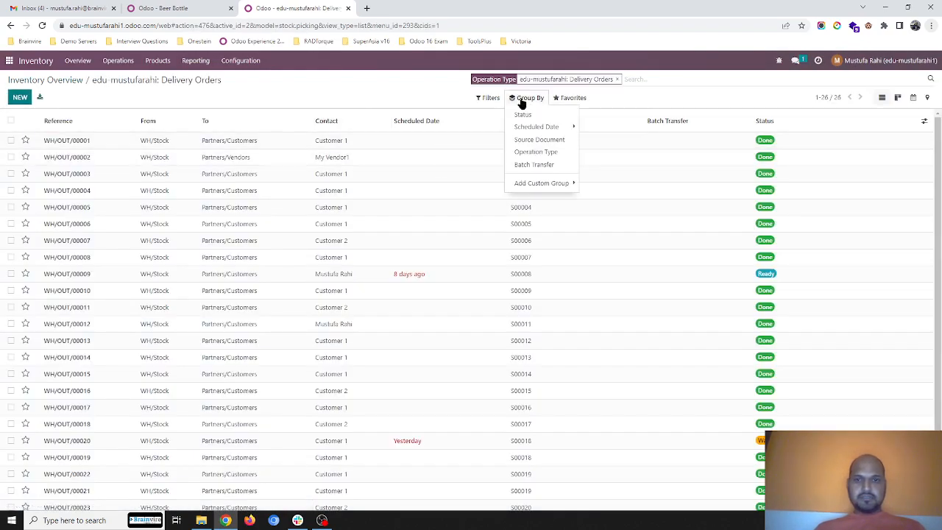
click(522, 114)
click(437, 98)
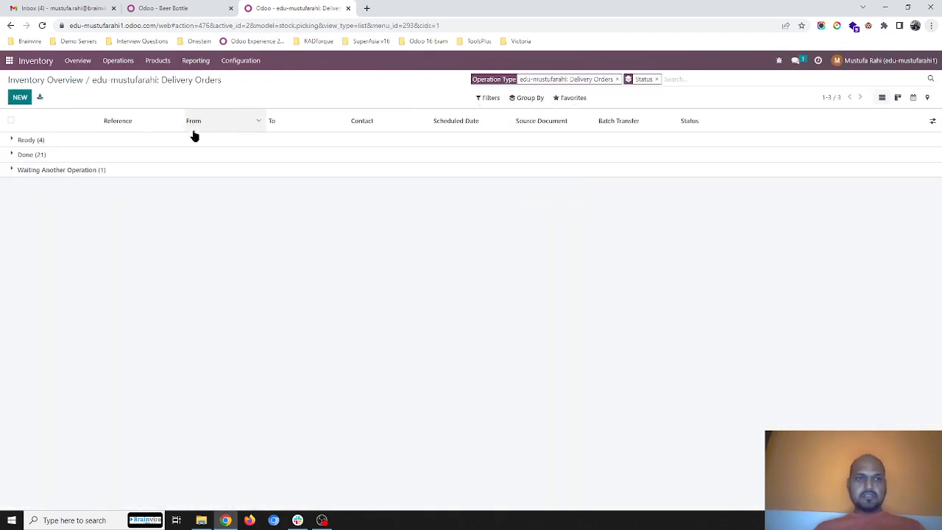
click(172, 140)
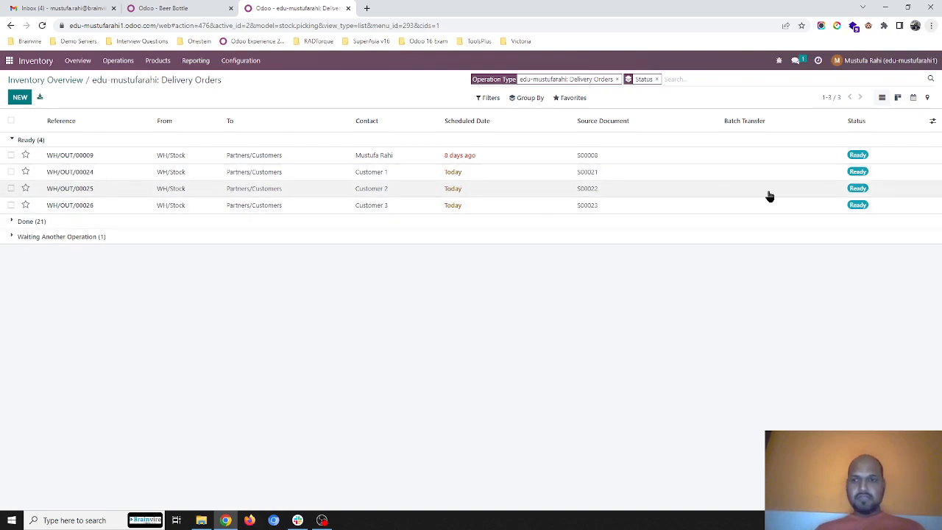
- Show the Product Availability column in the delivery orders list
click(930, 124)
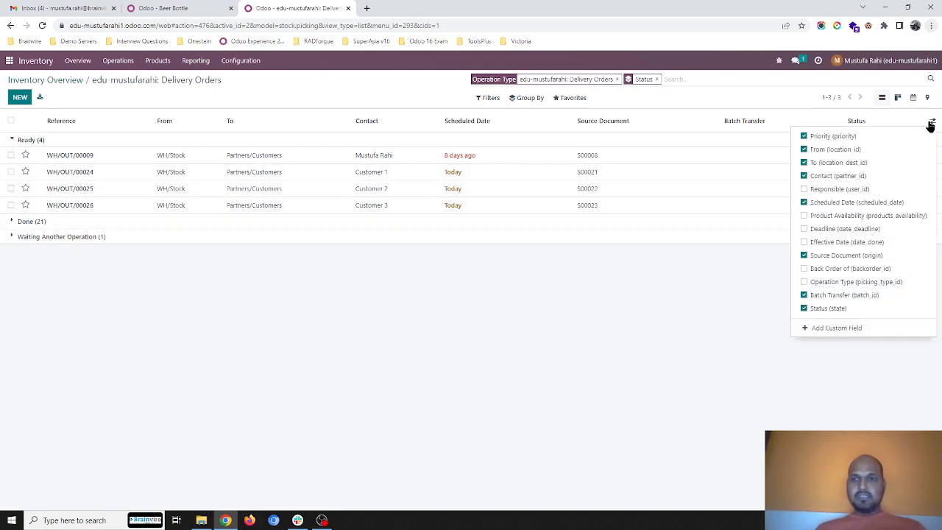
click(872, 217)
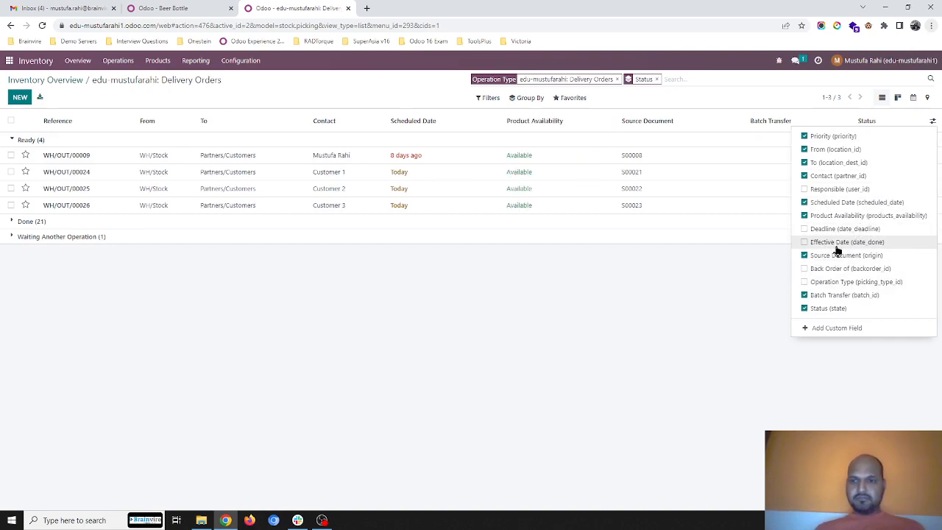
click(601, 259)
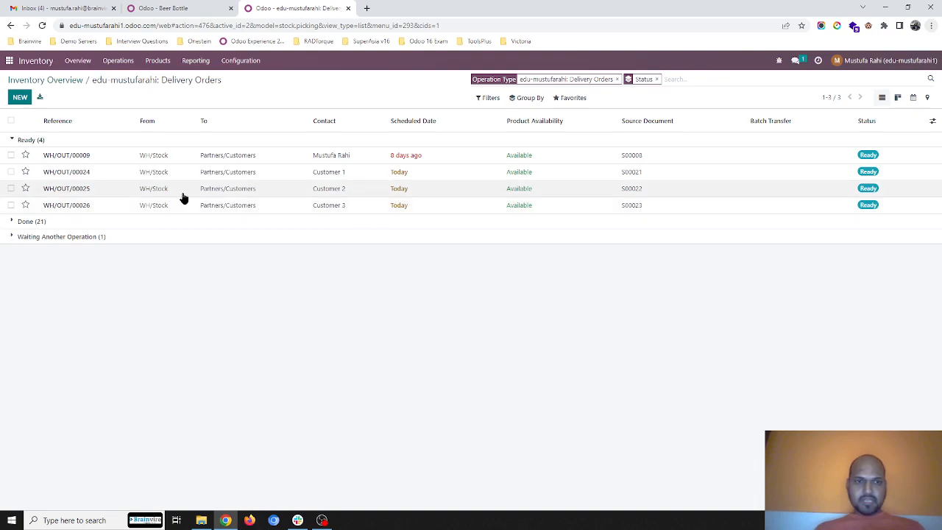
- Add deliveries WH/OUT/00024, WH/OUT/00025 and WH/OUT/00026 to a new draft batch transfer with a responsible person assigned
click(11, 171)
click(11, 188)
click(11, 206)
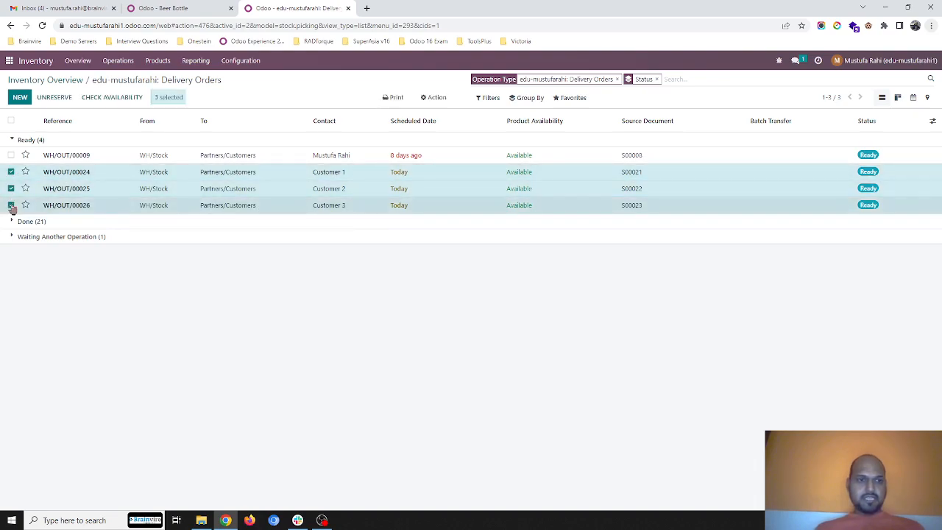
click(434, 97)
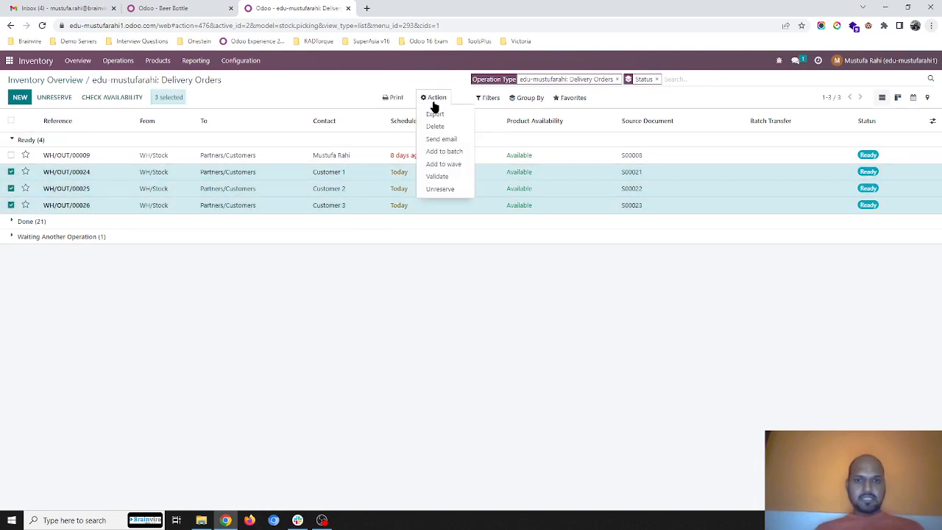
click(455, 152)
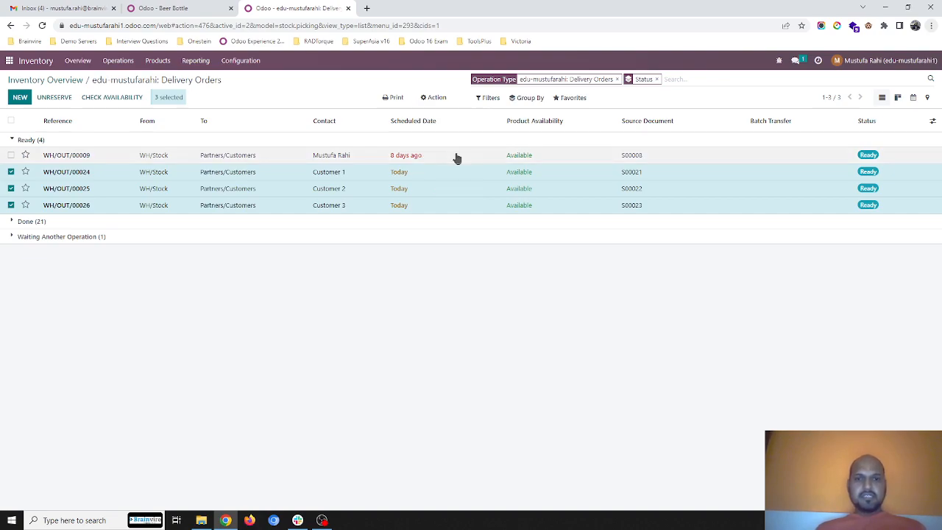
click(341, 141)
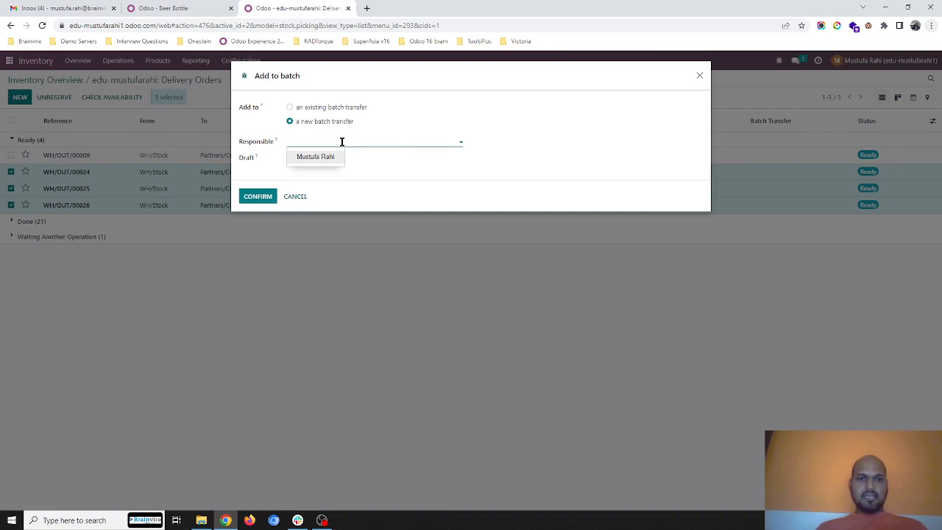
click(319, 164)
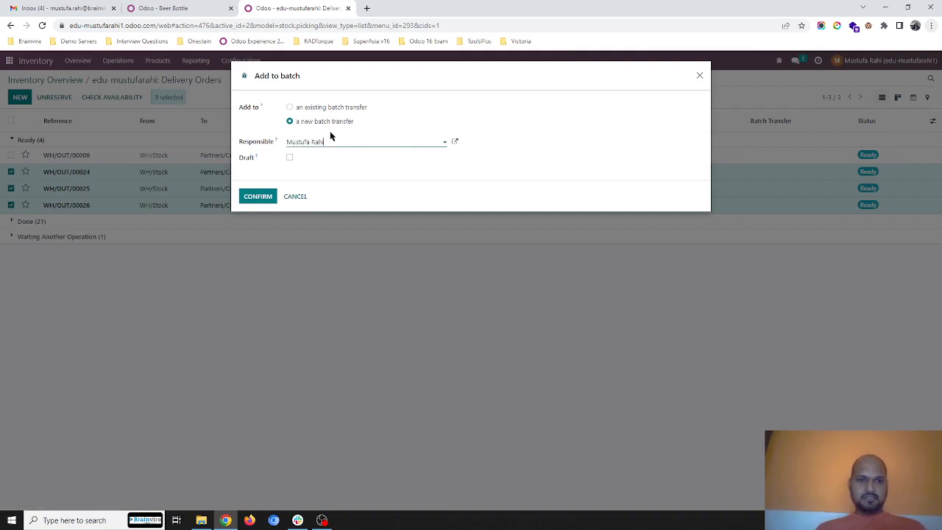
click(290, 160)
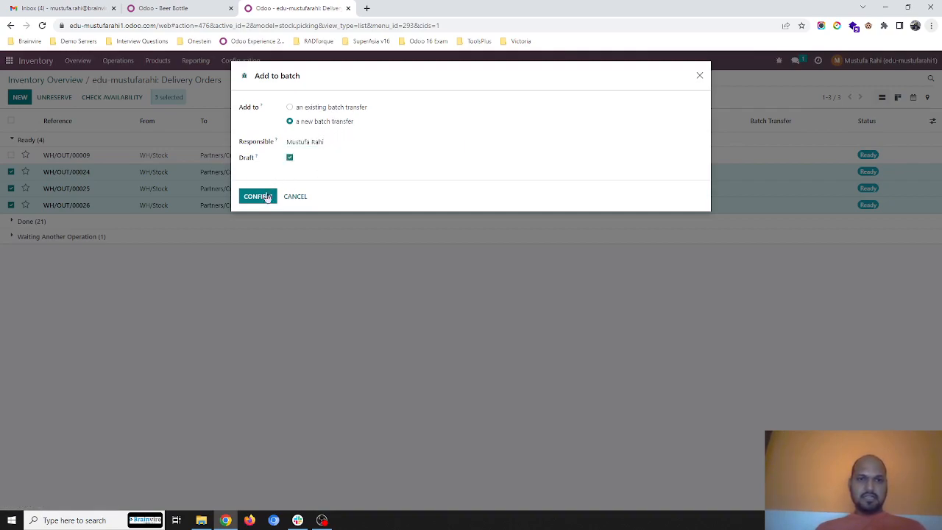
click(258, 197)
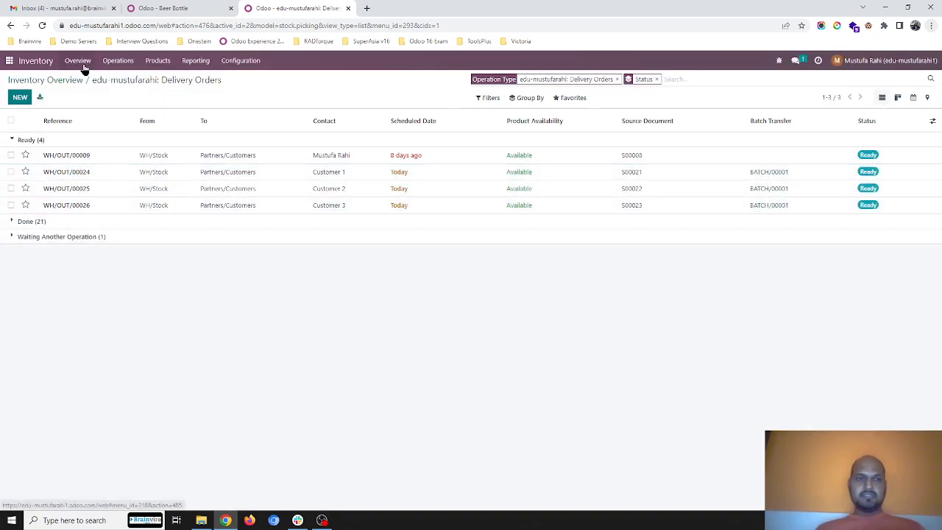
- Open BATCH/00001 from the batch transfers to review its deliveries, and return to the batch list
click(112, 62)
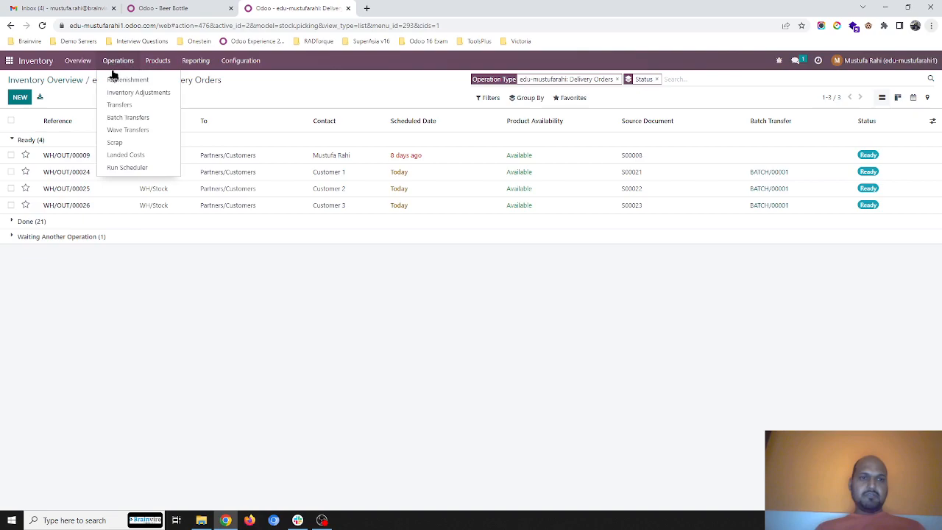
click(128, 118)
click(93, 142)
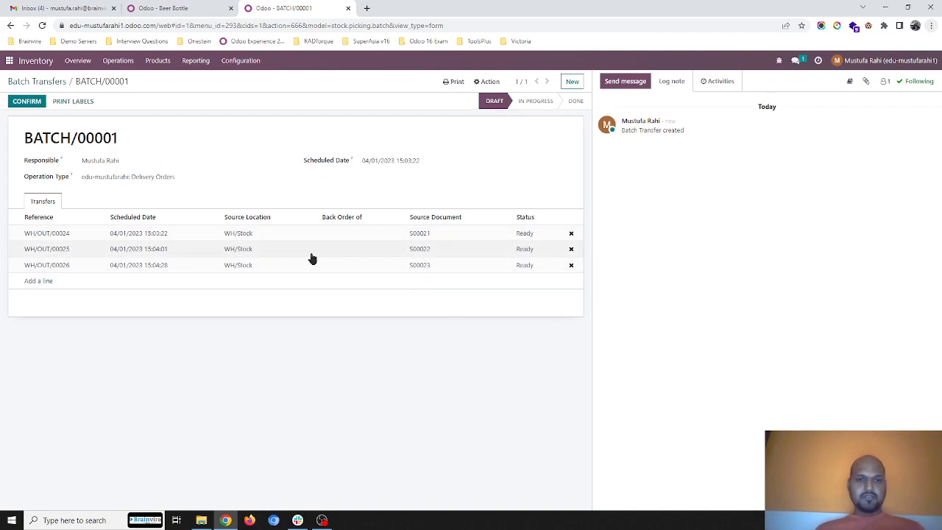
click(59, 82)
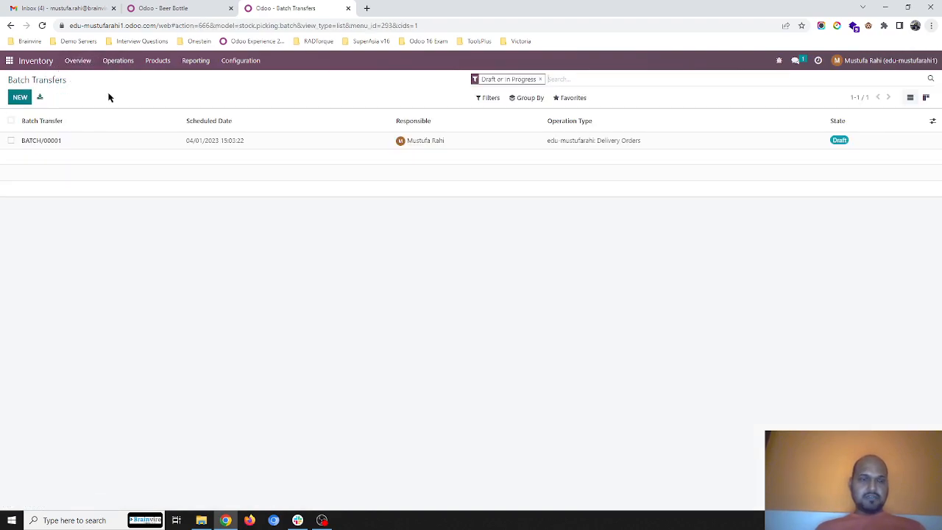
- Open the list of all transfers and group it by the custom field Source Location
click(130, 64)
click(131, 103)
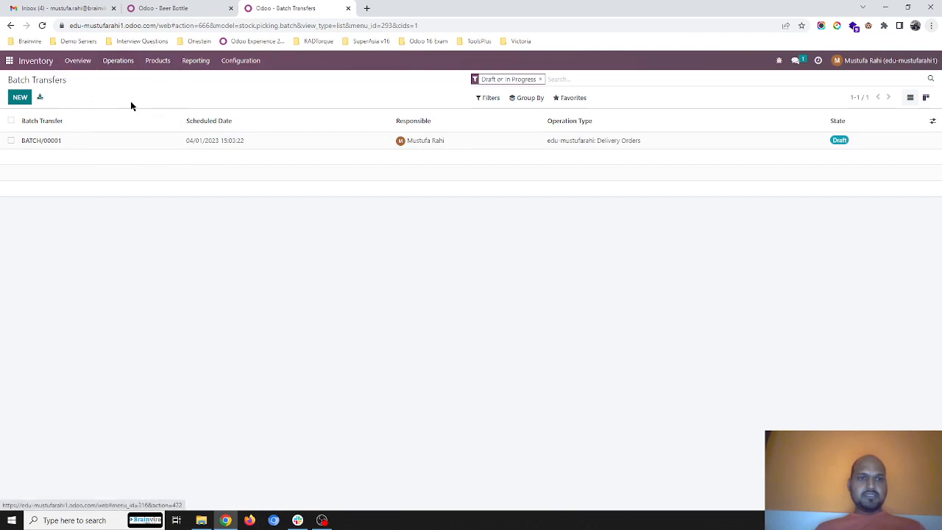
click(540, 102)
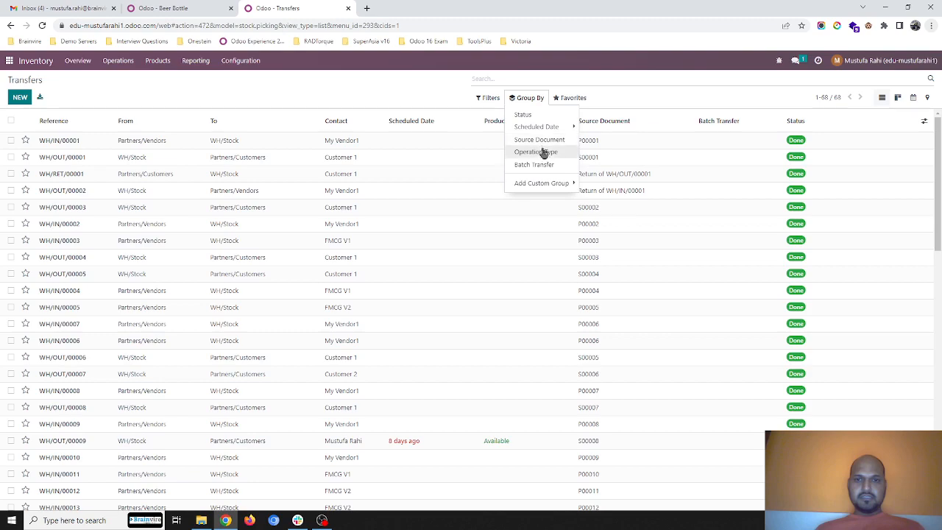
click(552, 183)
click(587, 185)
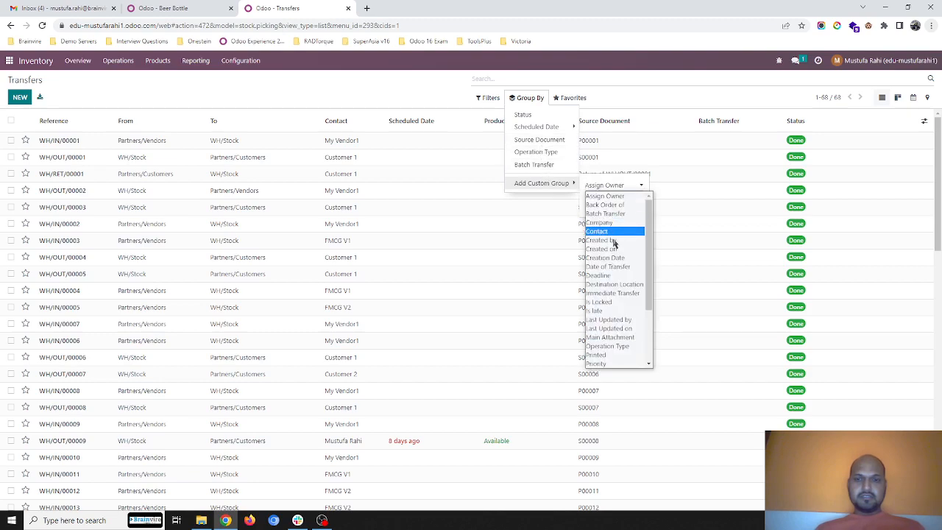
scroll(619, 274, down, 2)
scroll(620, 300, down, 1)
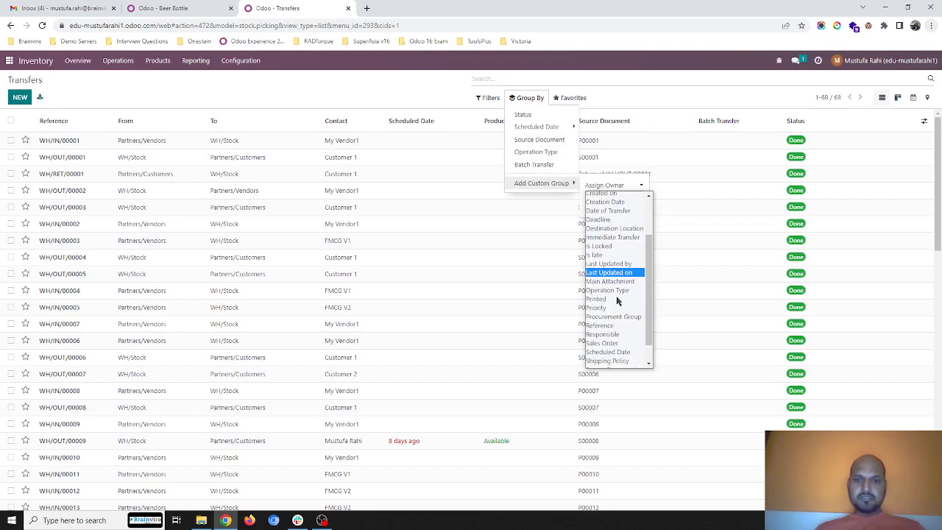
scroll(619, 286, up, 1)
scroll(619, 283, up, 1)
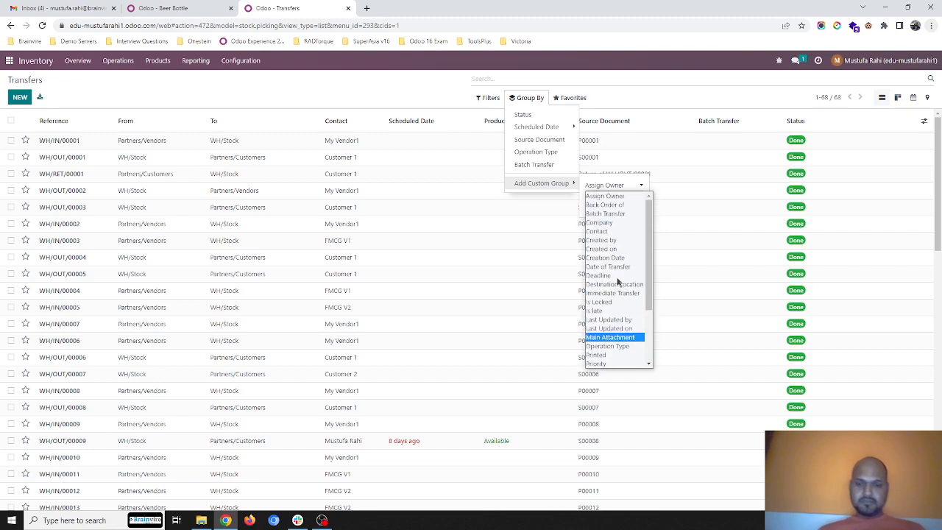
text(so)
key(Down)
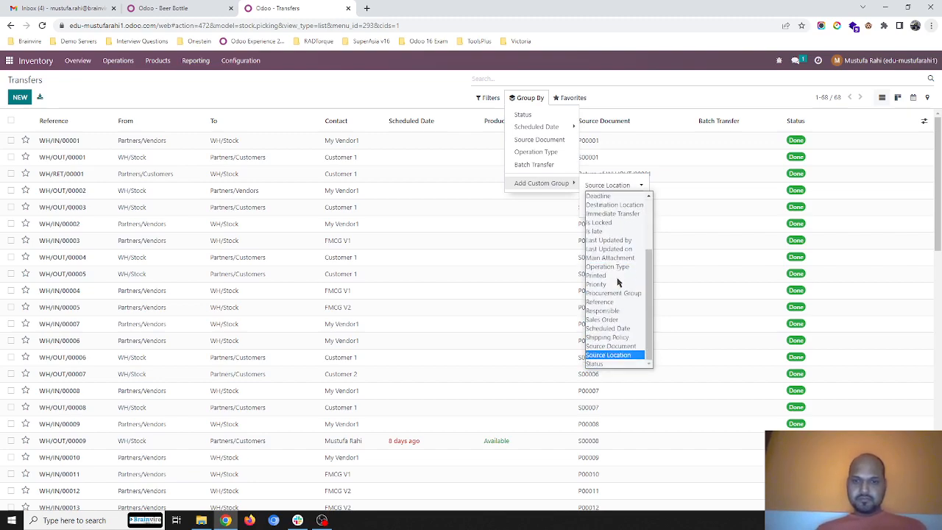
key(Return)
click(613, 205)
click(334, 86)
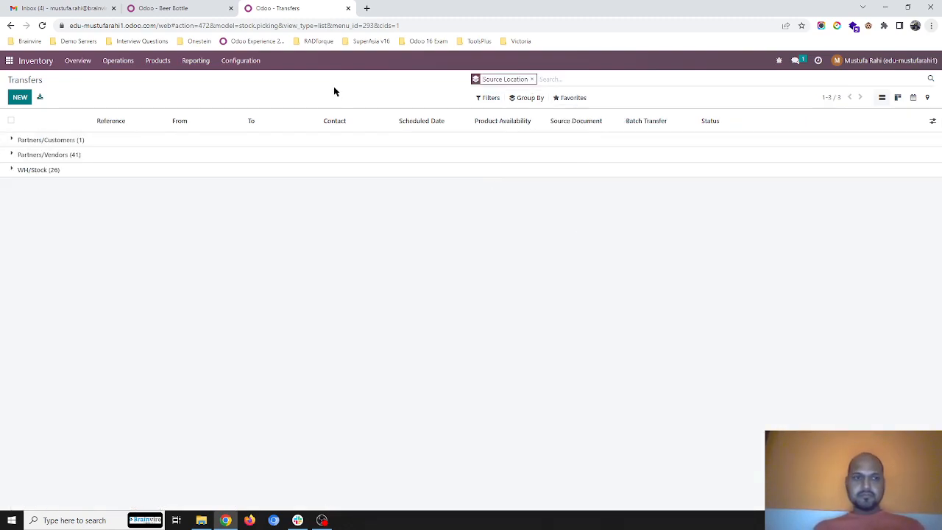
- Look into the Partners/Customers group and expand the WH/Stock group to examine its transfers
click(90, 142)
click(89, 141)
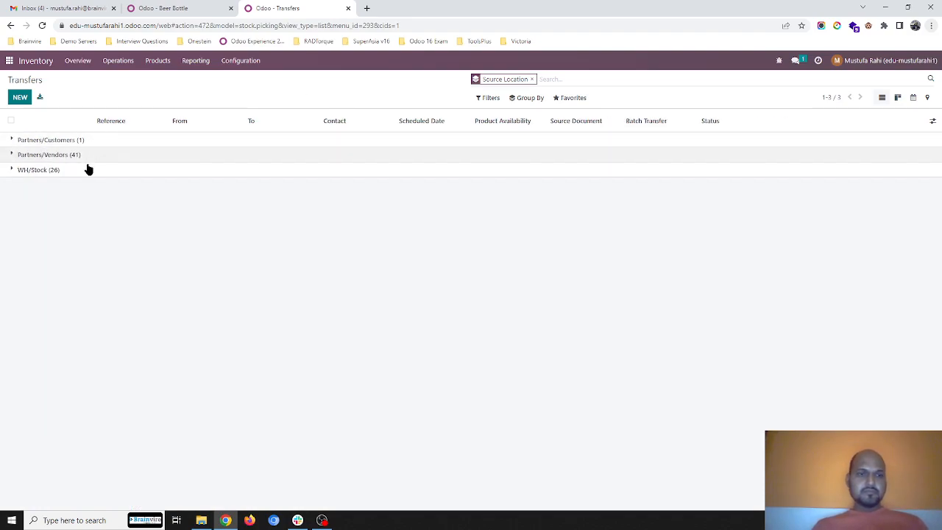
click(87, 169)
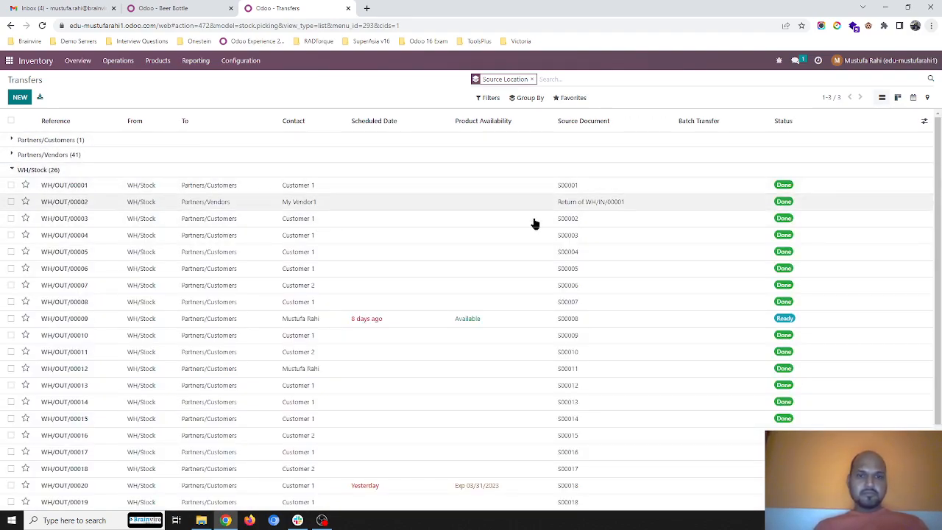
- Group the transfers additionally by Batch Transfer and expand BATCH/00001 under WH/Stock to examine its deliveries
scroll(500, 314, down, 3)
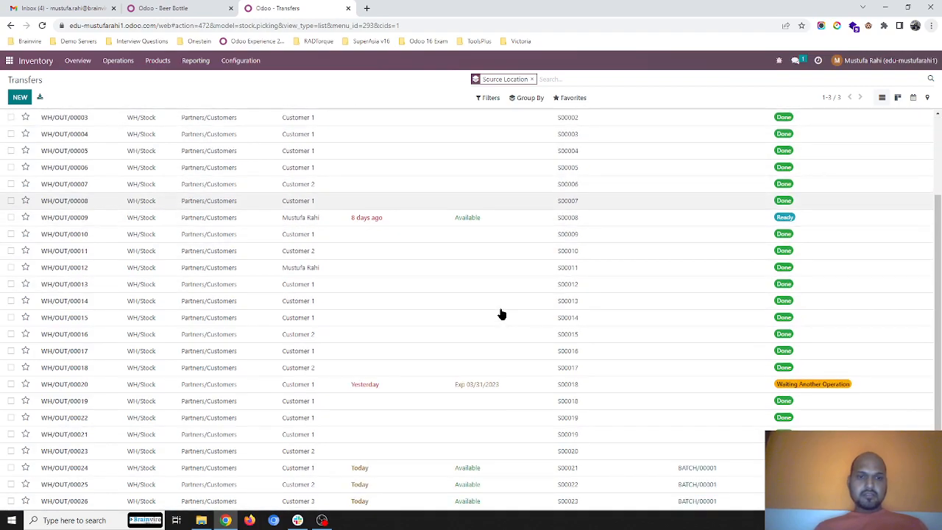
scroll(500, 314, up, 1)
scroll(500, 314, up, 2)
scroll(471, 314, down, 3)
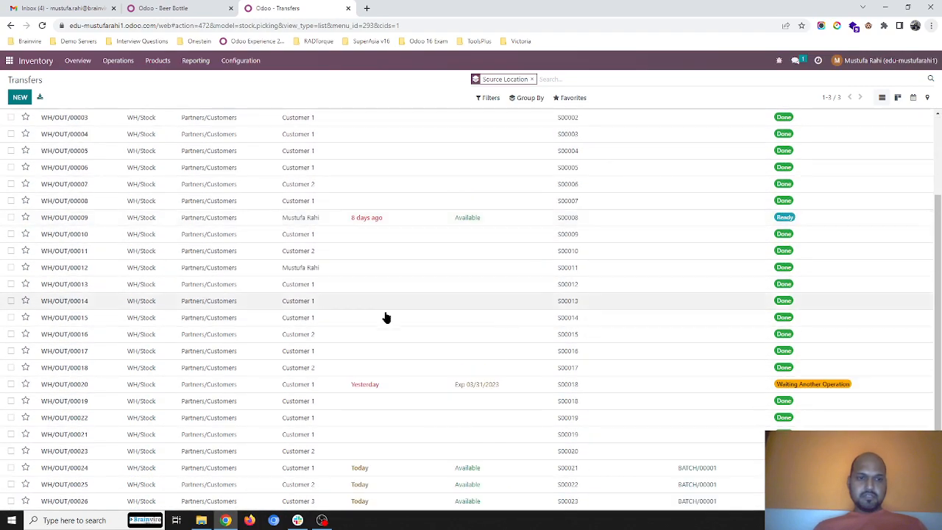
scroll(384, 283, up, 3)
scroll(538, 360, down, 3)
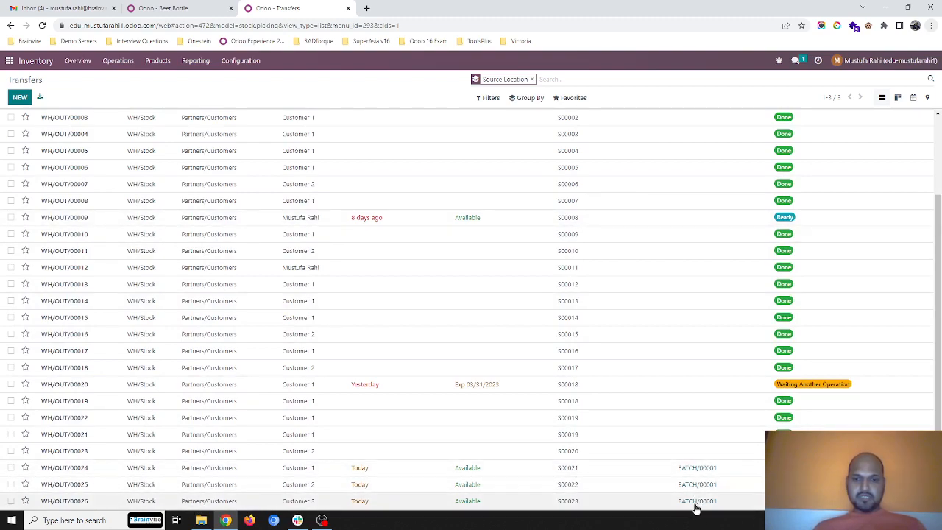
click(527, 98)
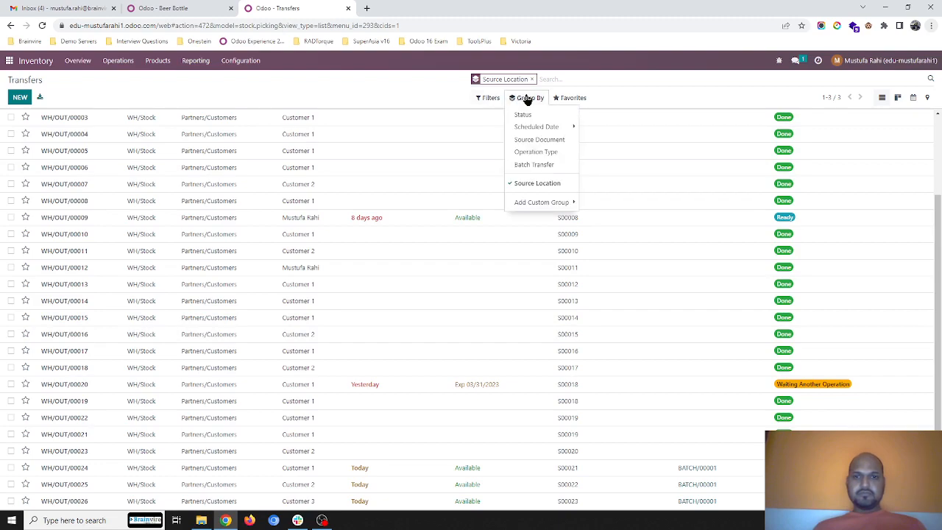
click(531, 163)
click(407, 78)
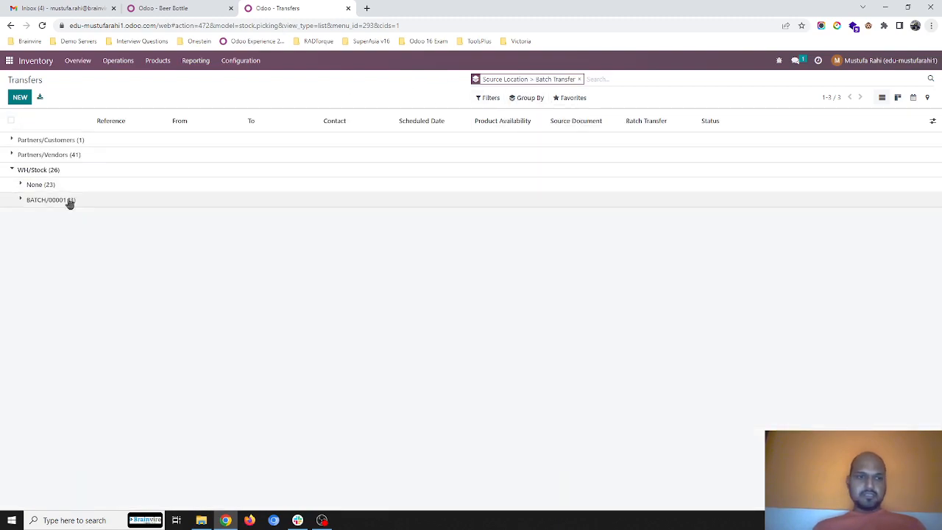
click(70, 201)
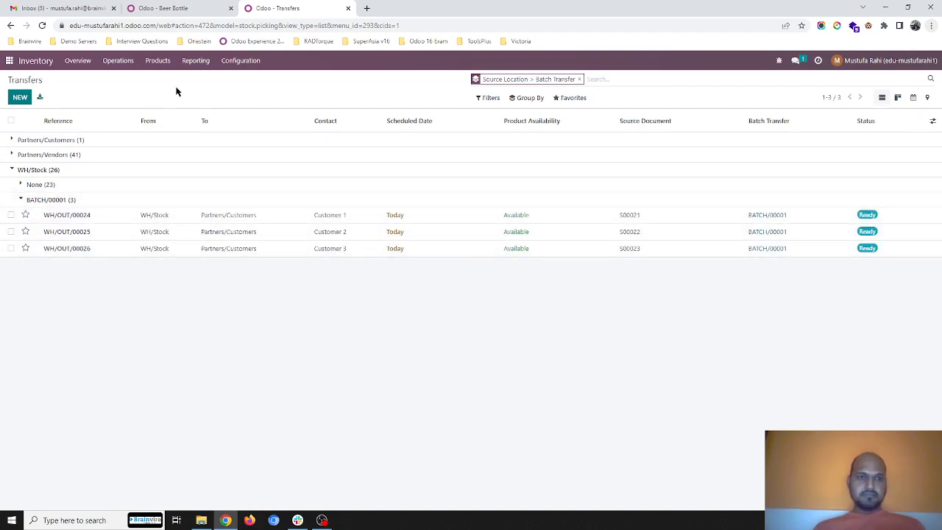
- Look at the batch transfers list, and go back to the list of all transfers
click(116, 65)
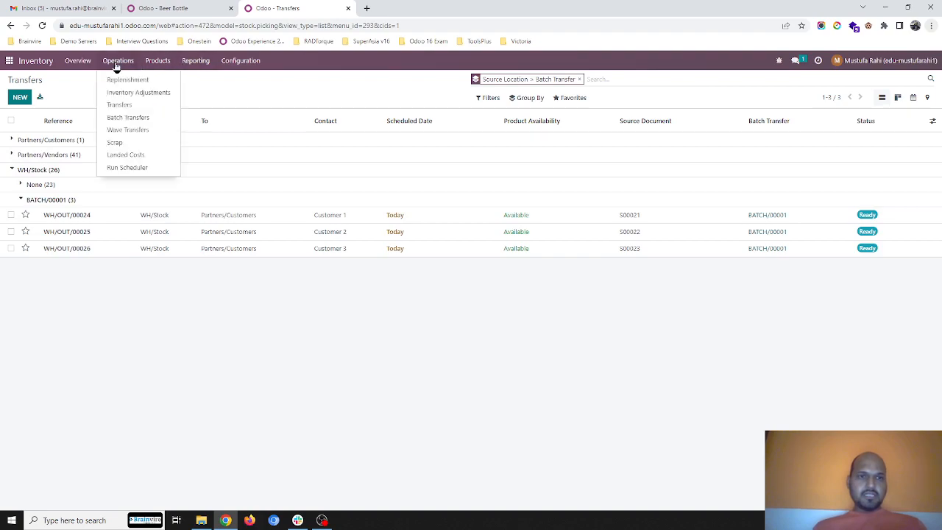
click(143, 121)
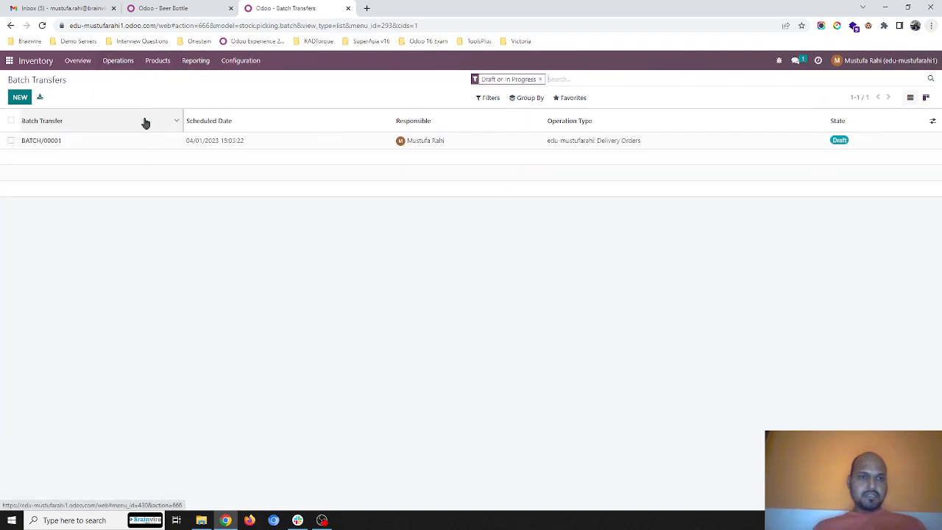
click(165, 64)
click(122, 62)
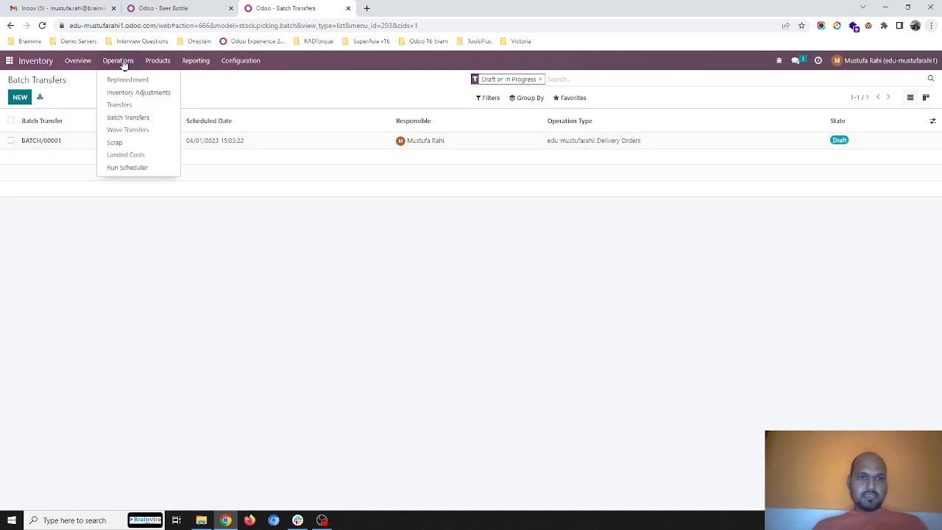
click(120, 105)
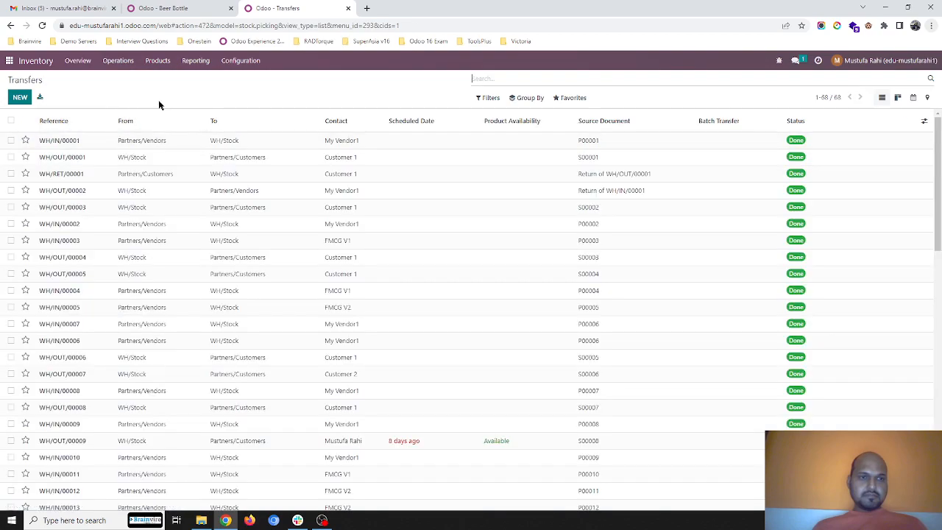
- Open the delivery orders to process from the inventory overview, group them by Batch Transfer and expand BATCH/00001
click(77, 62)
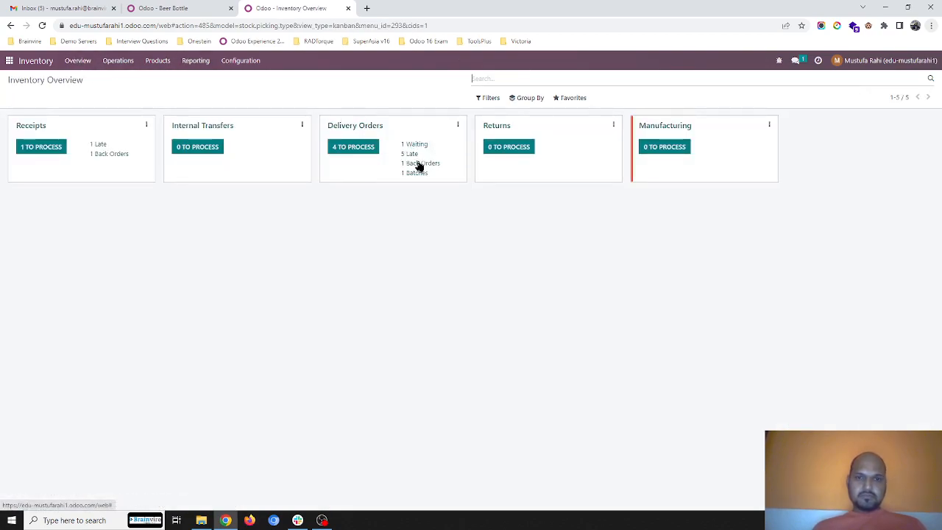
click(358, 148)
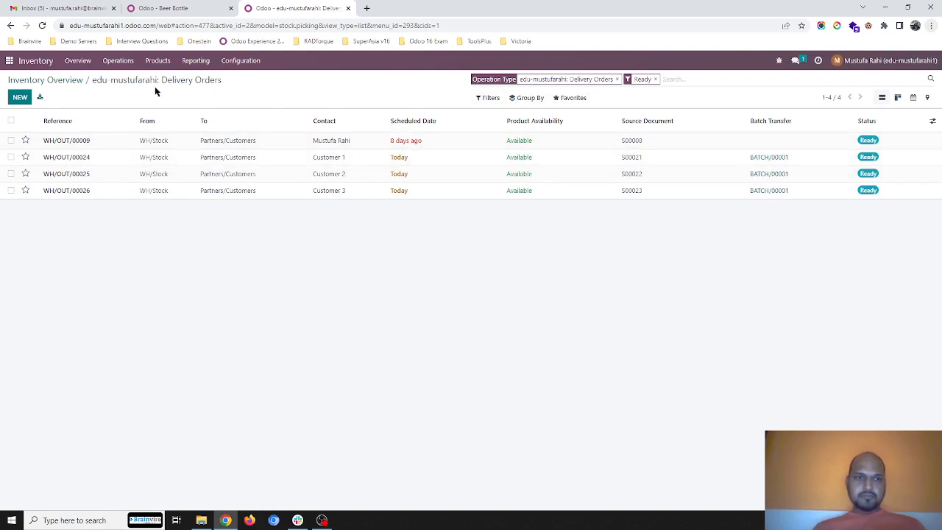
click(530, 99)
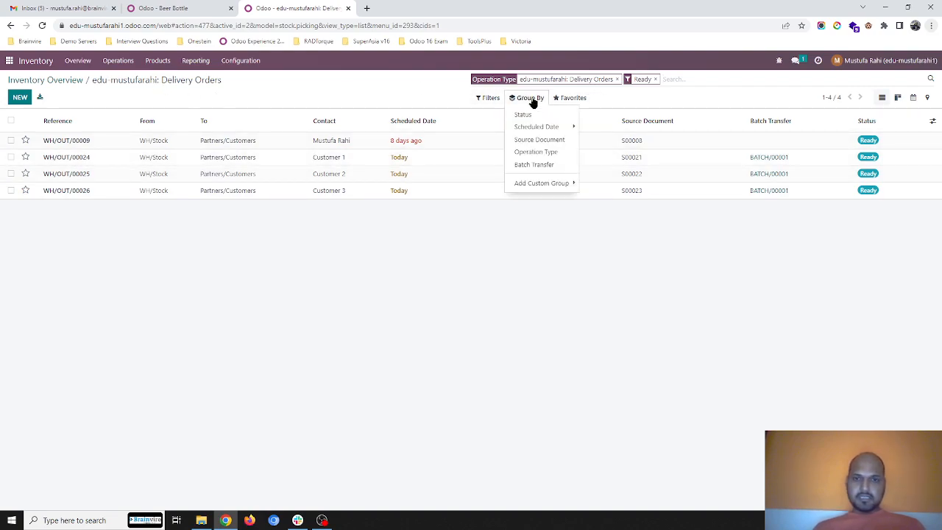
click(541, 165)
click(254, 154)
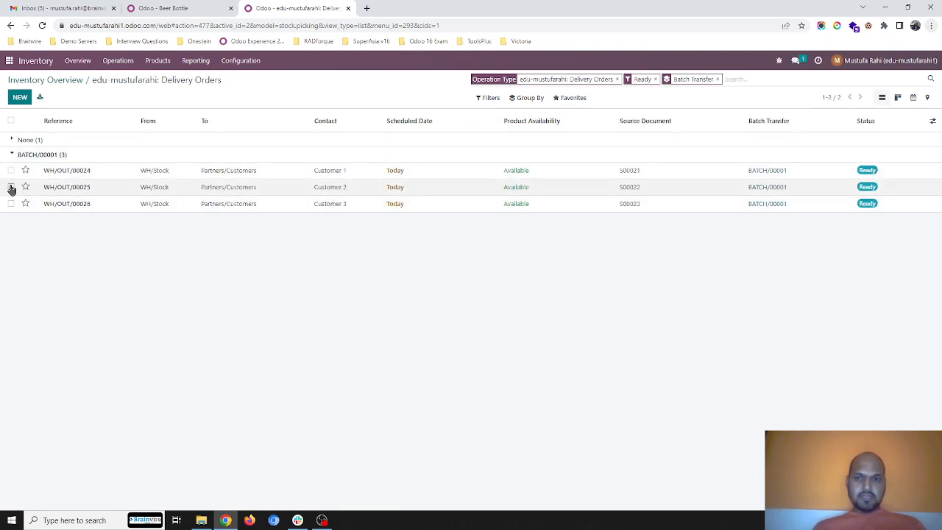
- Show the Responsible and Operation Type columns in the delivery orders list
click(932, 122)
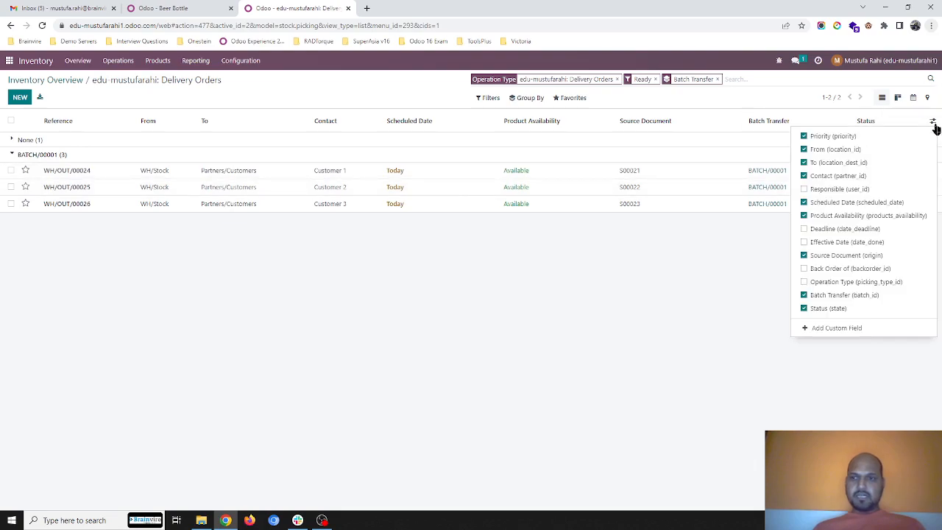
click(874, 189)
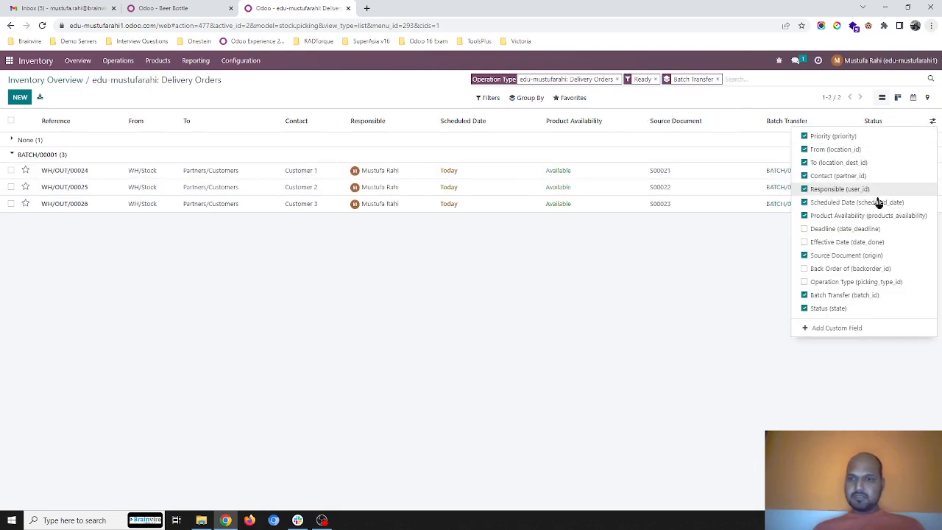
click(828, 282)
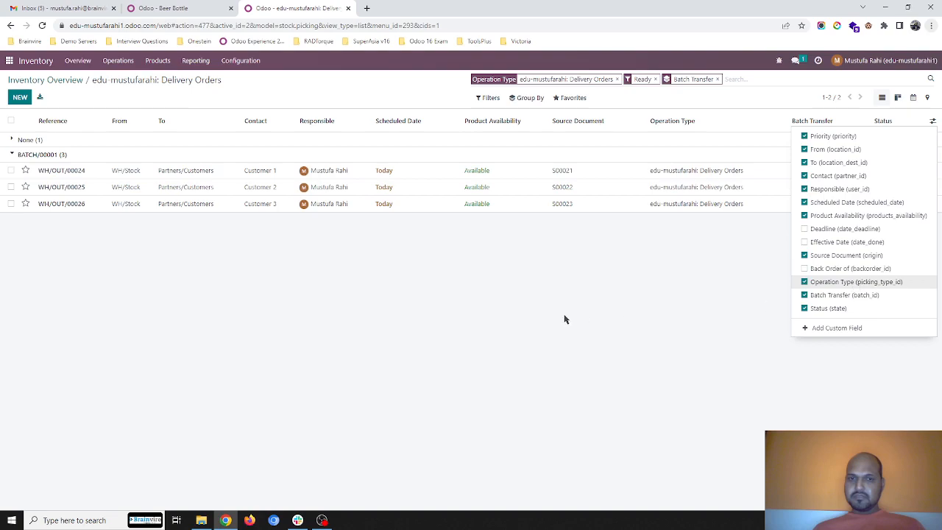
click(548, 320)
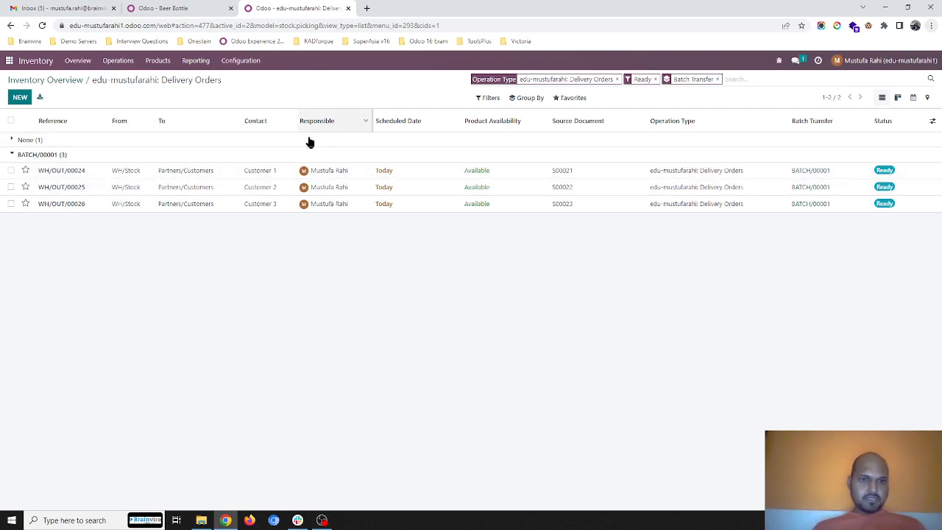
- Start adding deliveries WH/OUT/00024, WH/OUT/00025 and WH/OUT/00026 to a new wave transfer with a responsible person assigned
click(11, 171)
click(11, 186)
click(12, 204)
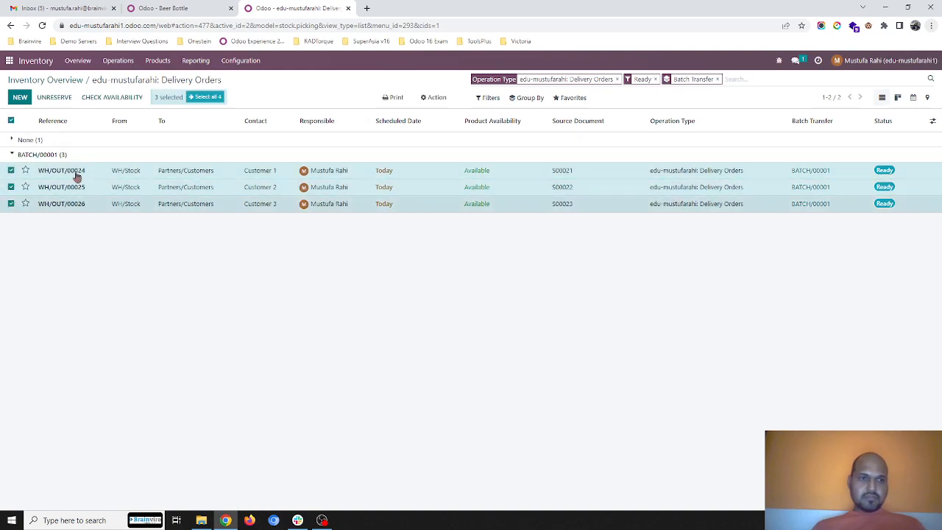
click(436, 97)
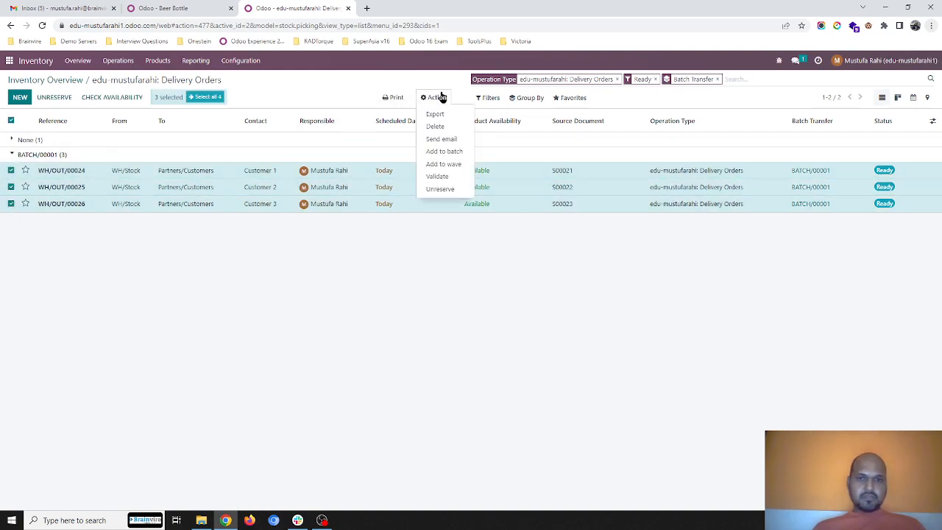
click(443, 165)
click(344, 125)
click(348, 141)
click(340, 156)
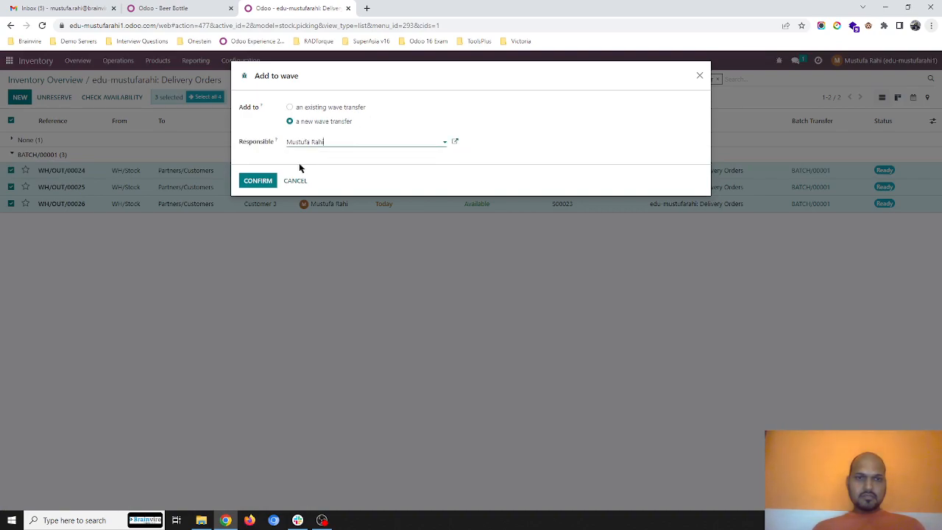
click(265, 181)
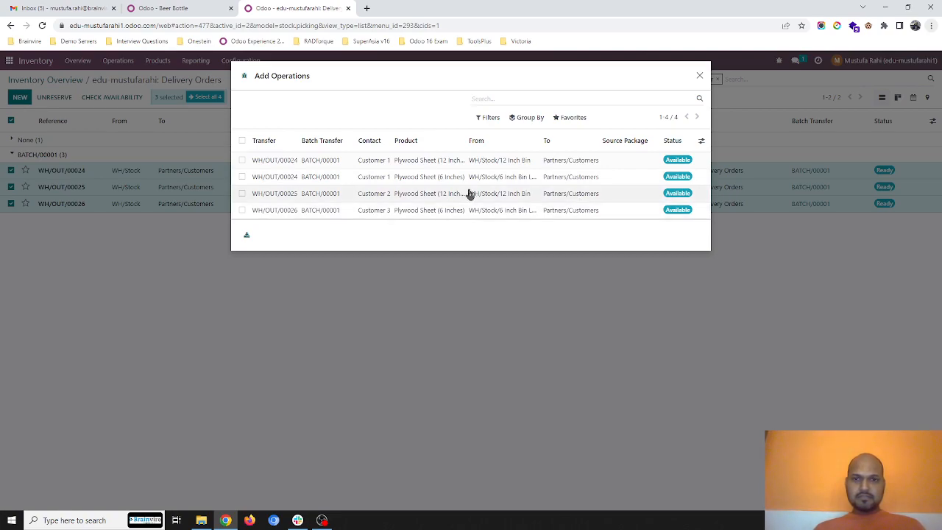
- Widen the Product and From columns and add the Plywood Sheet (12 Inches) operations of WH/OUT/00024 and WH/OUT/00025 to the wave
drag(466, 141, 495, 140)
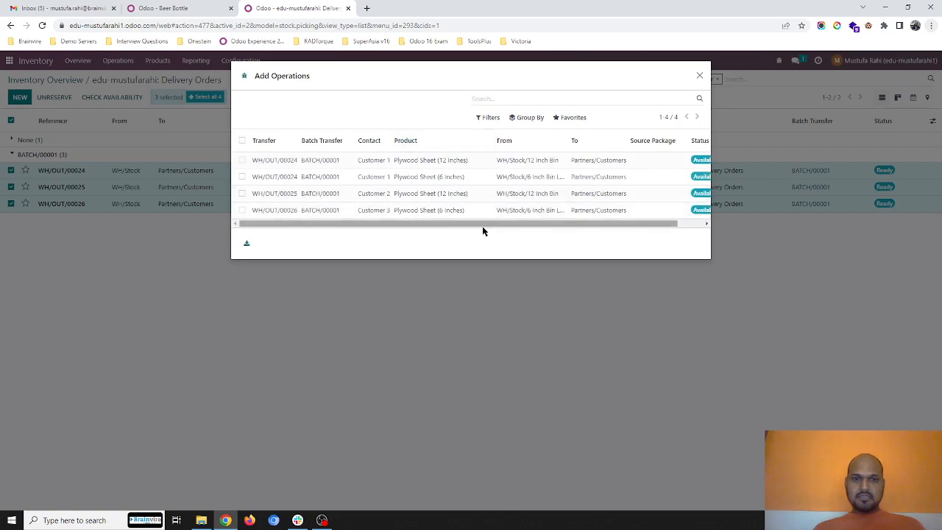
drag(482, 228, 459, 224)
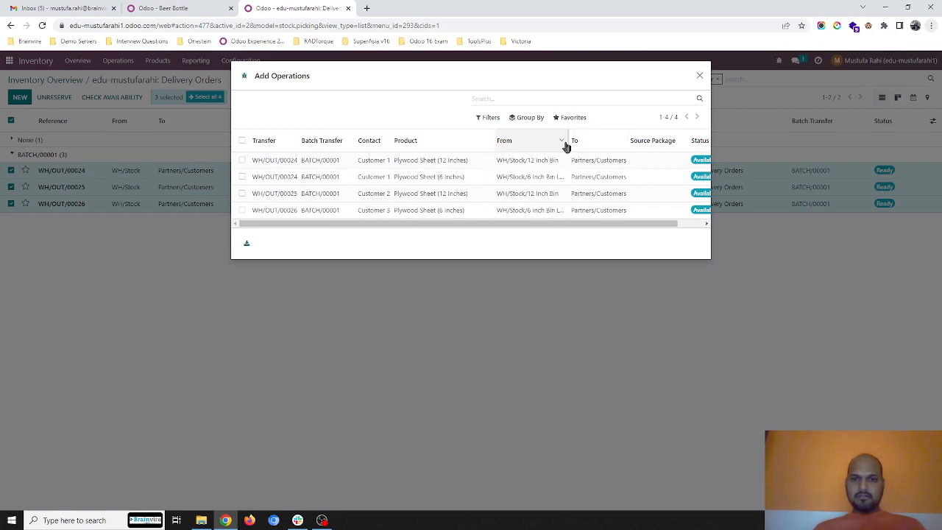
drag(568, 141, 606, 140)
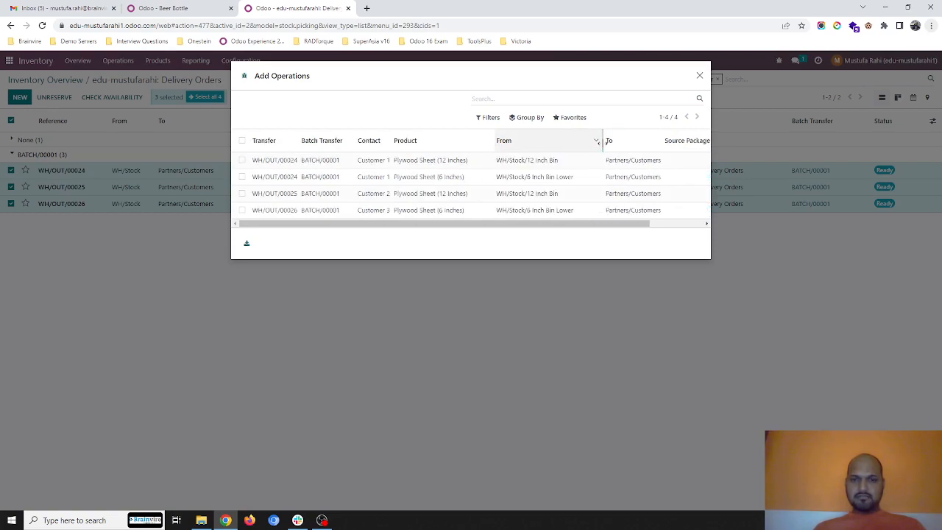
click(242, 160)
click(242, 194)
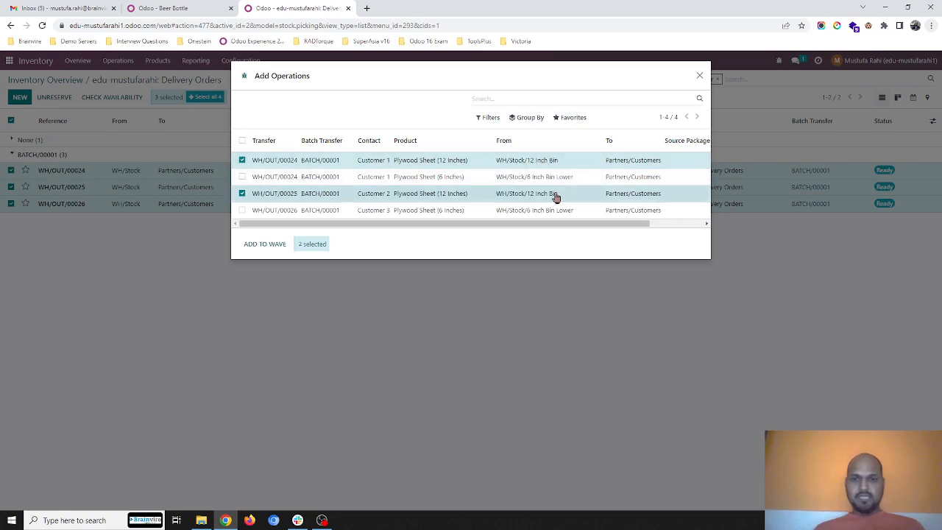
click(284, 246)
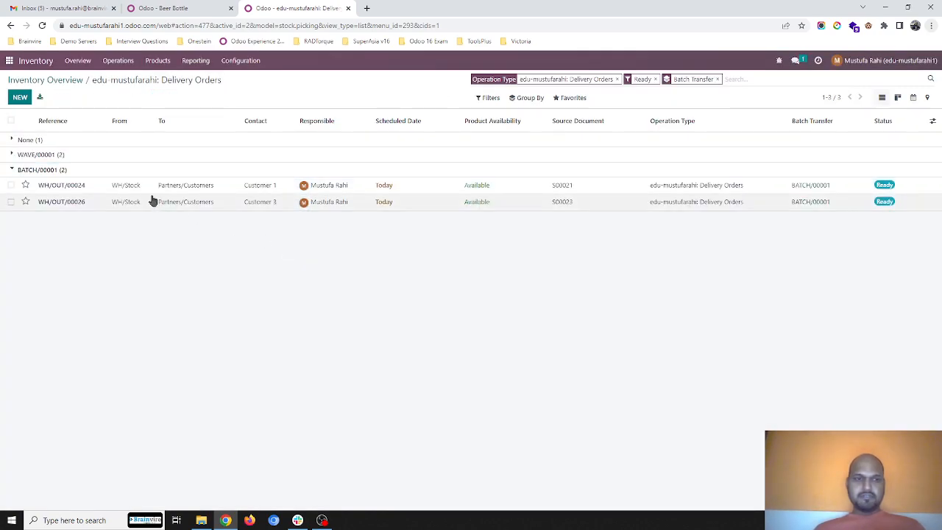
- Start adding the remaining BATCH/00001 deliveries WH/OUT/00024 and WH/OUT/00026 to another new wave transfer with a responsible person assigned
click(10, 185)
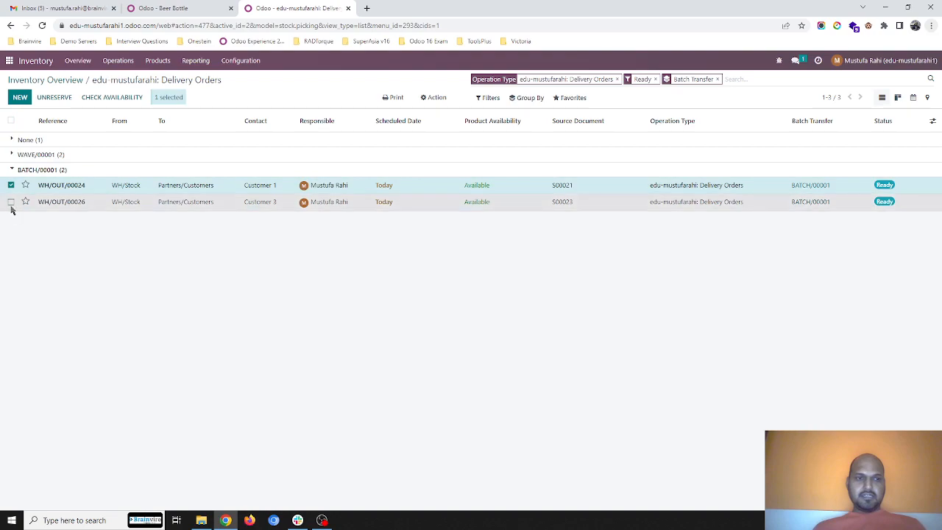
click(10, 202)
click(426, 98)
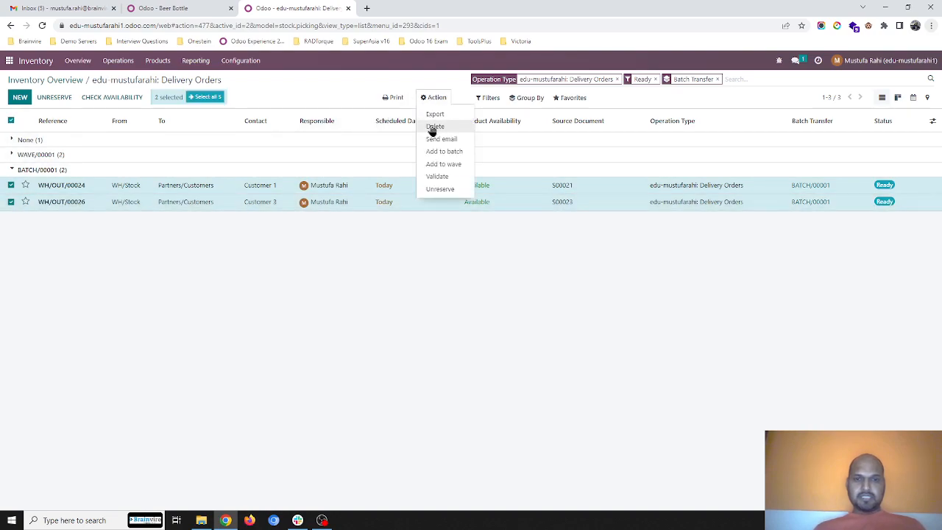
click(442, 164)
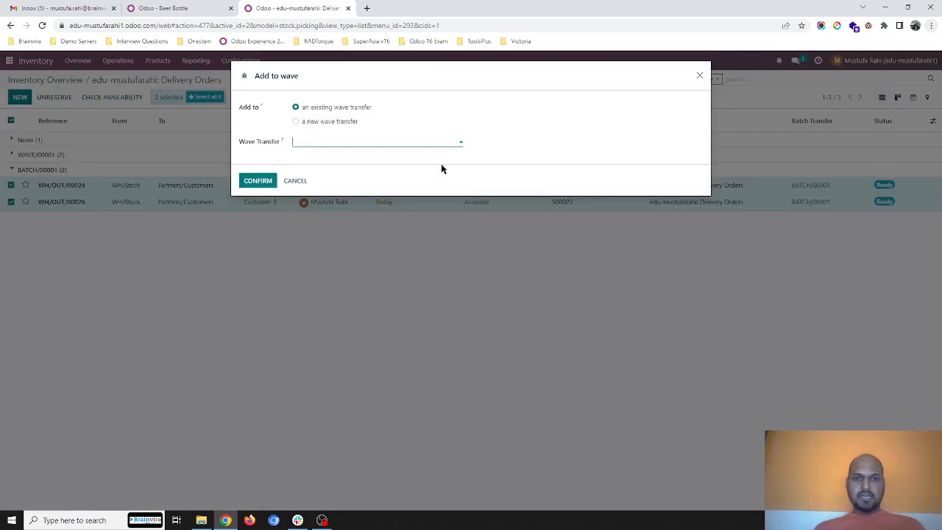
click(318, 122)
click(326, 142)
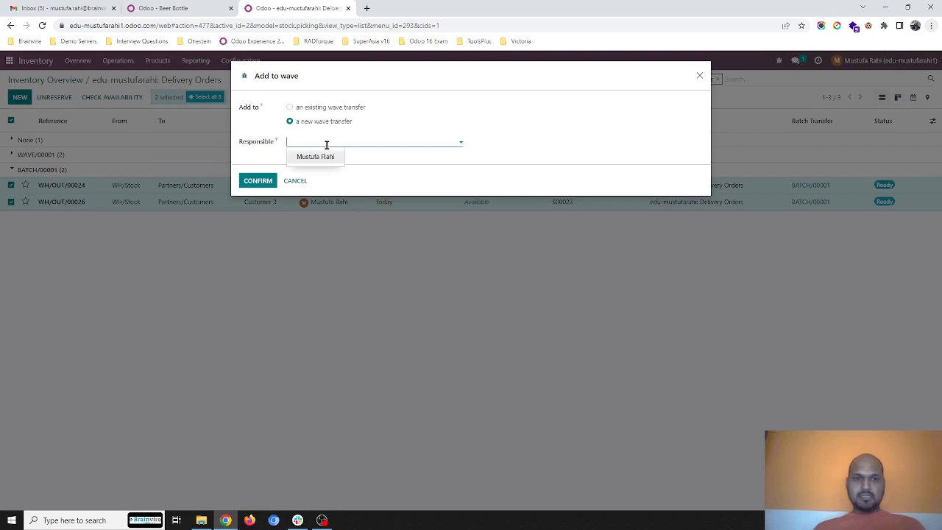
click(316, 156)
click(259, 181)
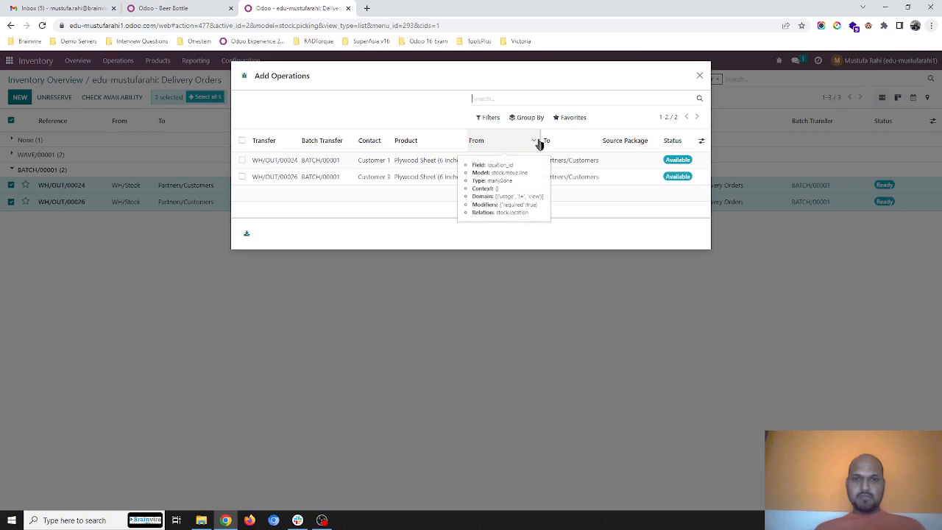
- Add both Plywood Sheet (6 Inches) operations from WH/Stock/6 Inch Bin Lower to the wave, and return to the inventory overview
drag(545, 140, 578, 140)
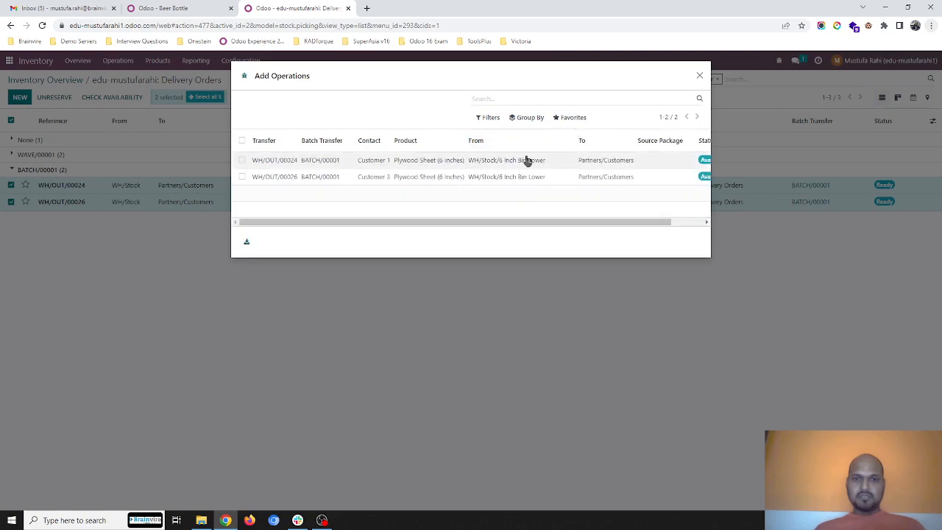
click(242, 141)
click(278, 248)
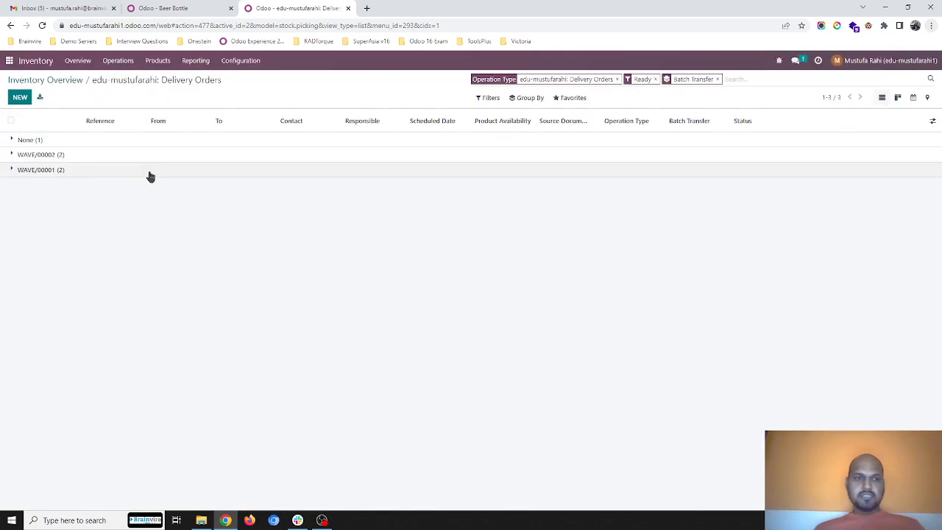
click(82, 62)
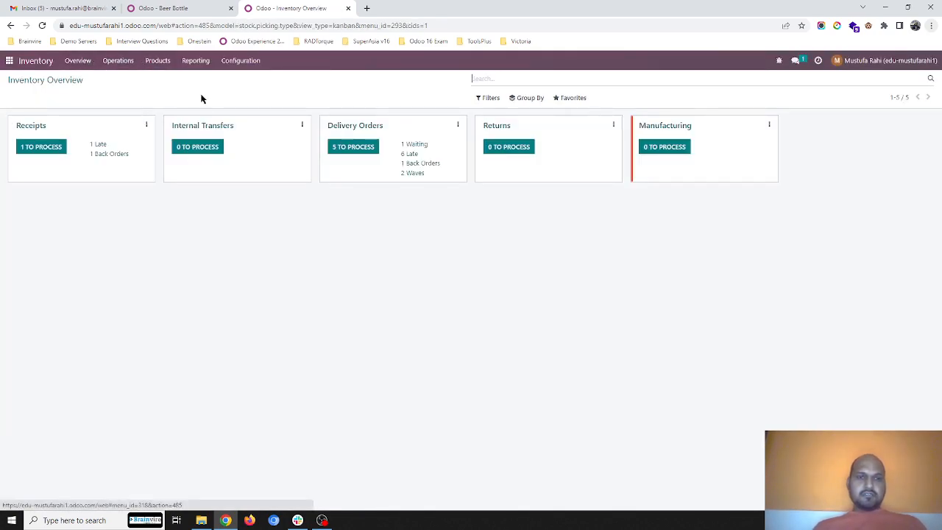
- Look over the delivery orders list and the wave transfers that are in draft or in progress
click(350, 126)
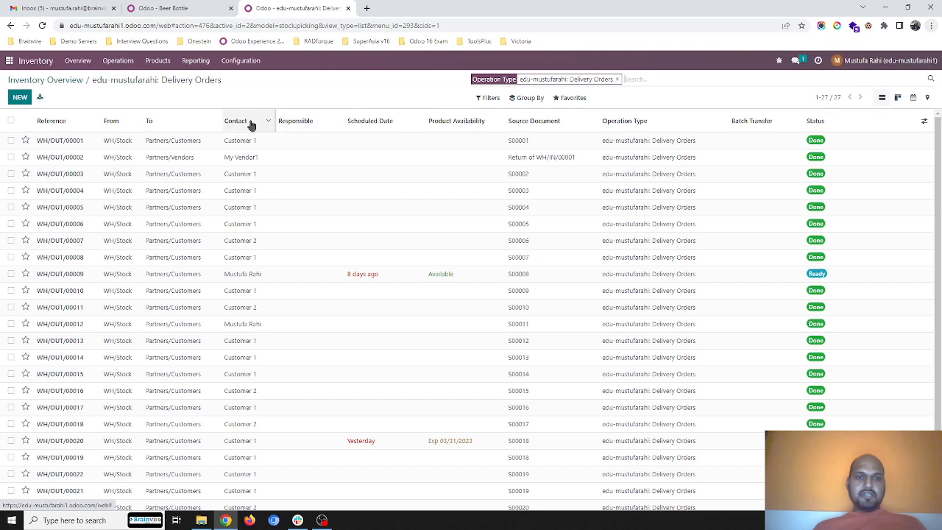
click(118, 61)
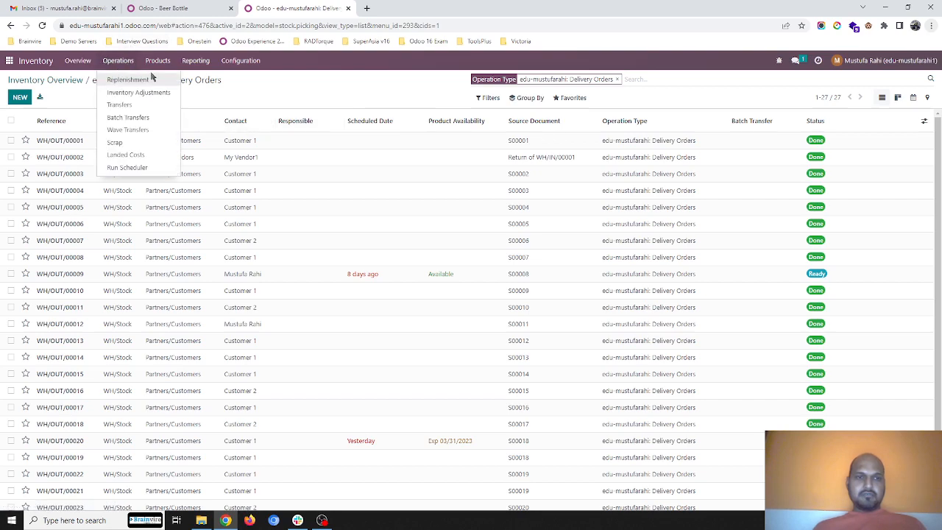
click(151, 128)
right_click(135, 69)
click(117, 61)
click(932, 120)
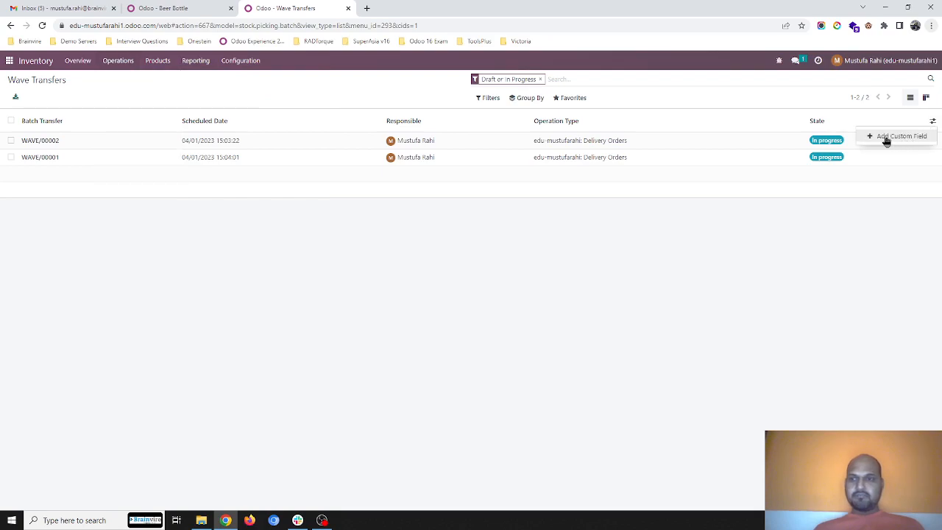
- List the batch transfers without the Draft or In Progress filter and examine the operations of BATCH/00001
click(135, 60)
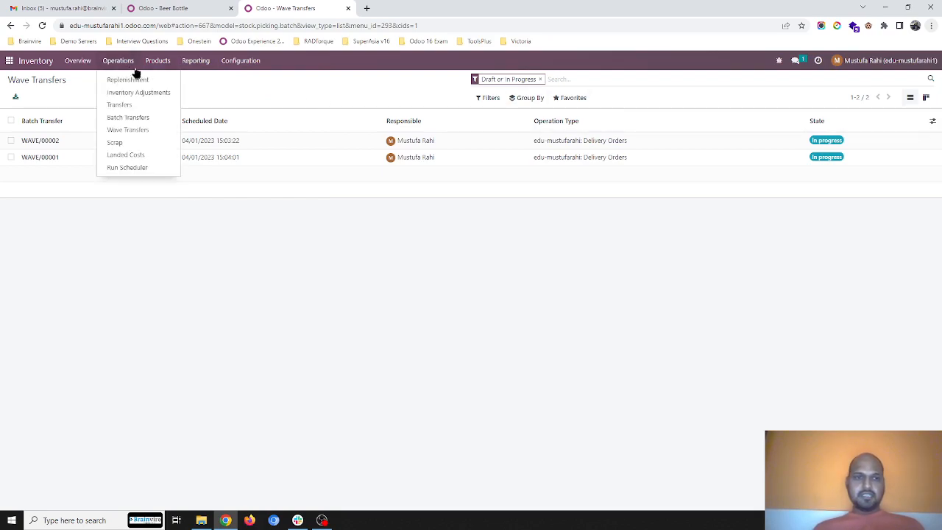
click(151, 117)
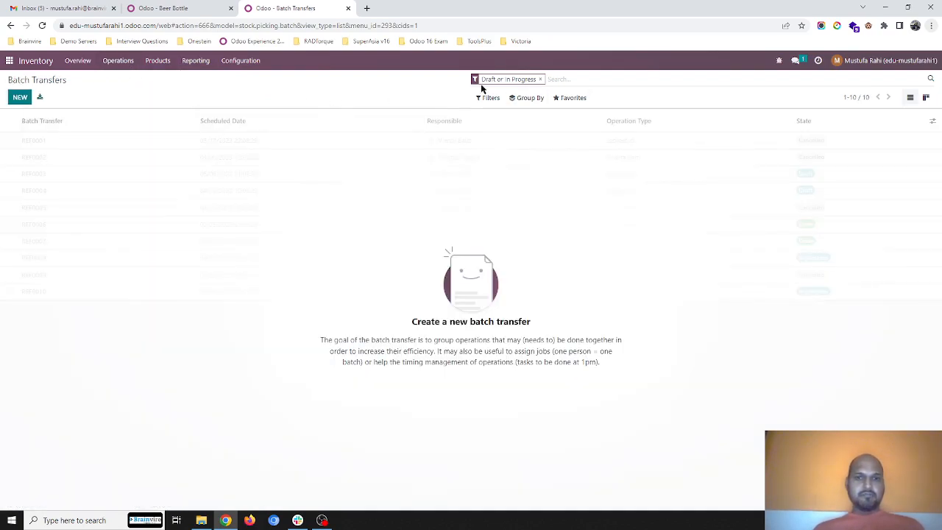
click(539, 78)
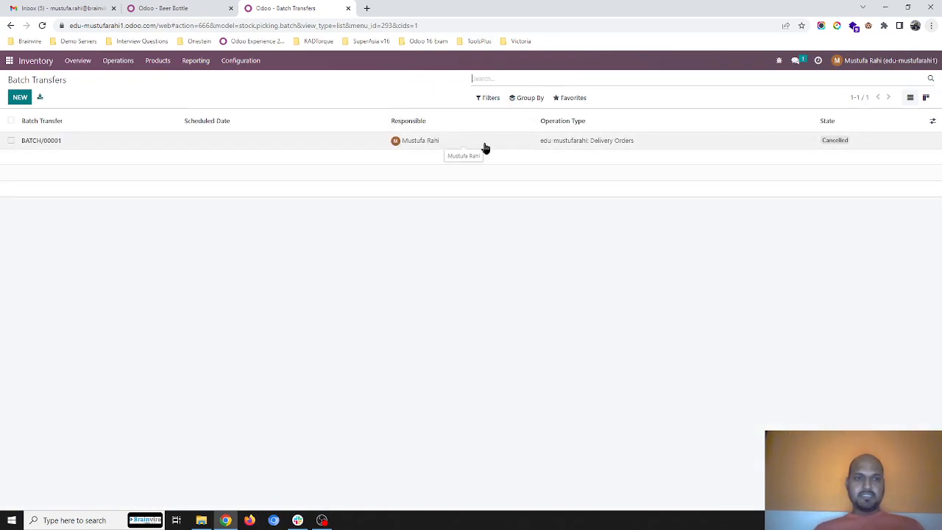
click(484, 145)
click(107, 201)
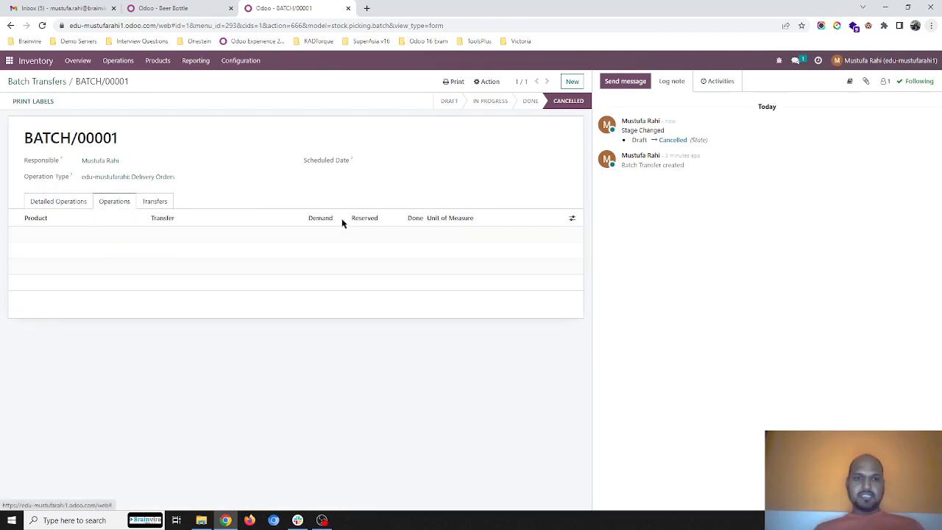
click(57, 82)
- Open wave transfer WAVE/00002 and widen the From column to read the source locations of its detailed operations
click(118, 63)
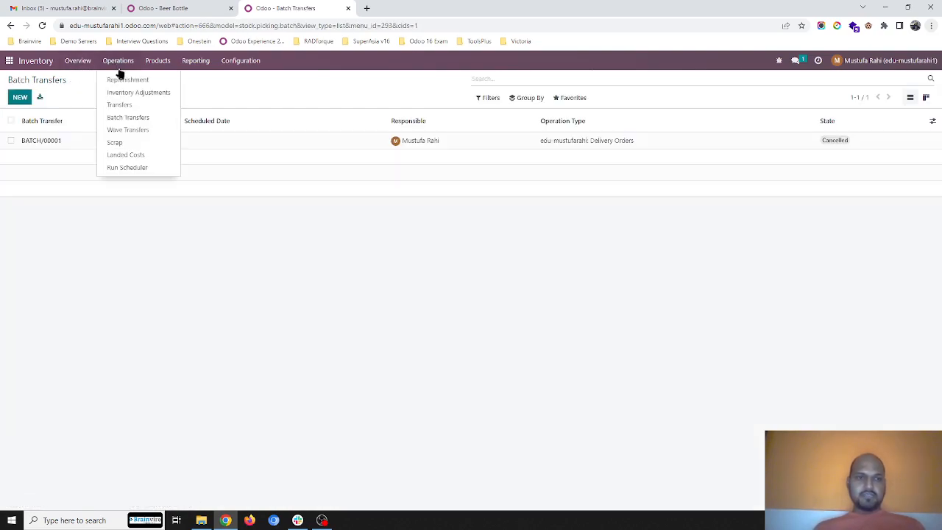
click(139, 131)
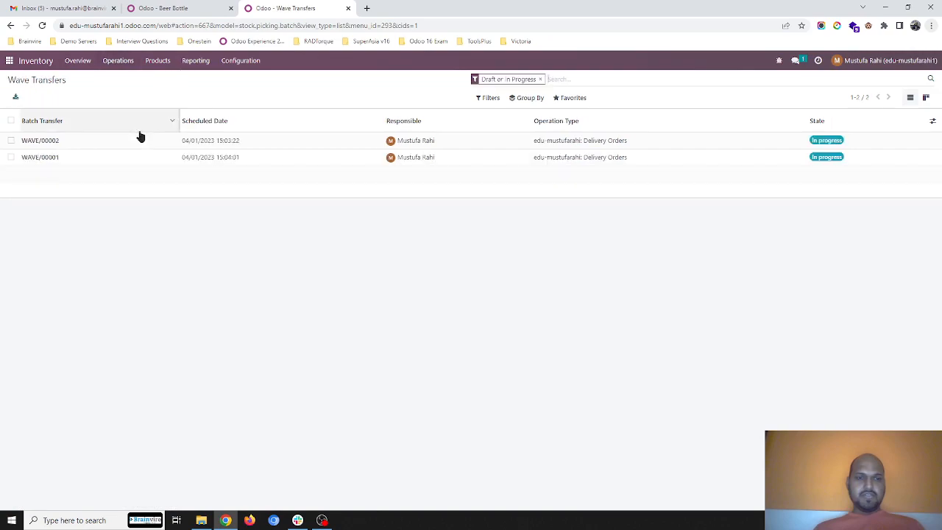
click(423, 146)
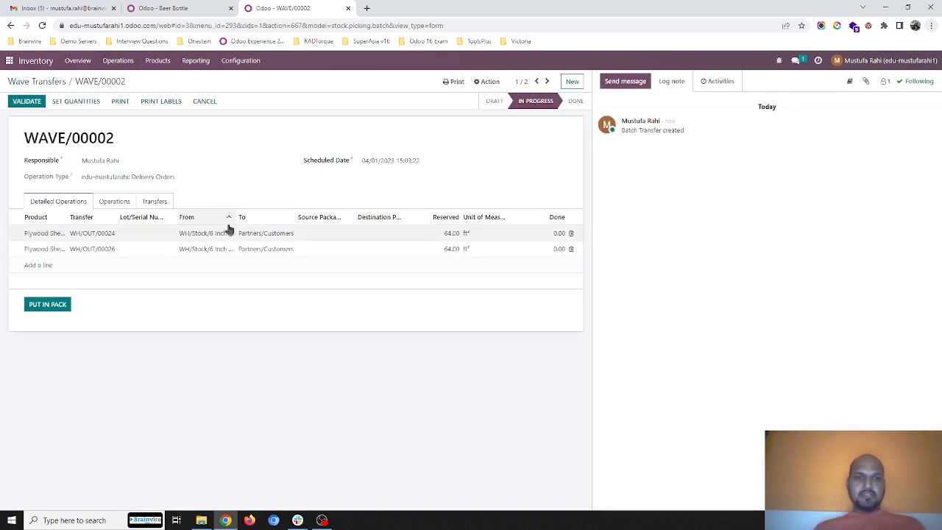
click(231, 217)
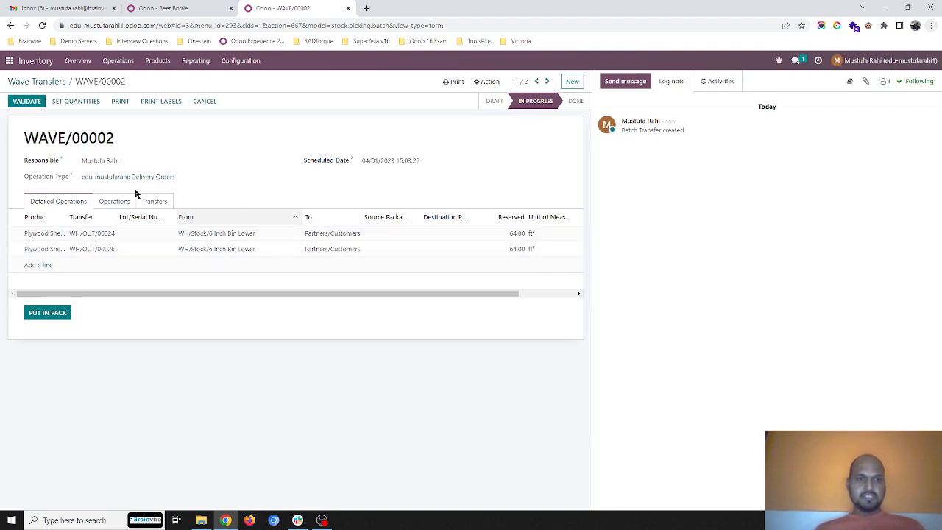
- Fill in the done quantities of WAVE/00002 from the reserved amounts and put both lines in one pack
click(70, 105)
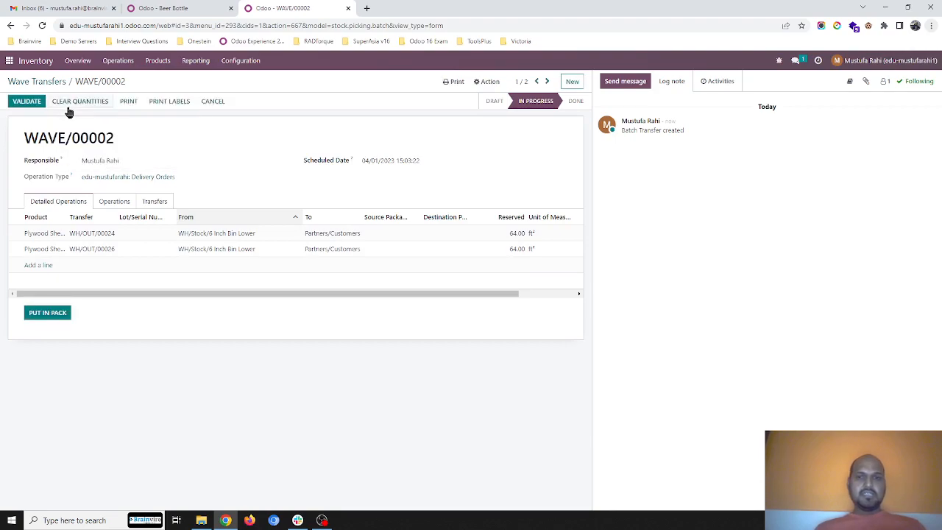
click(111, 204)
click(78, 206)
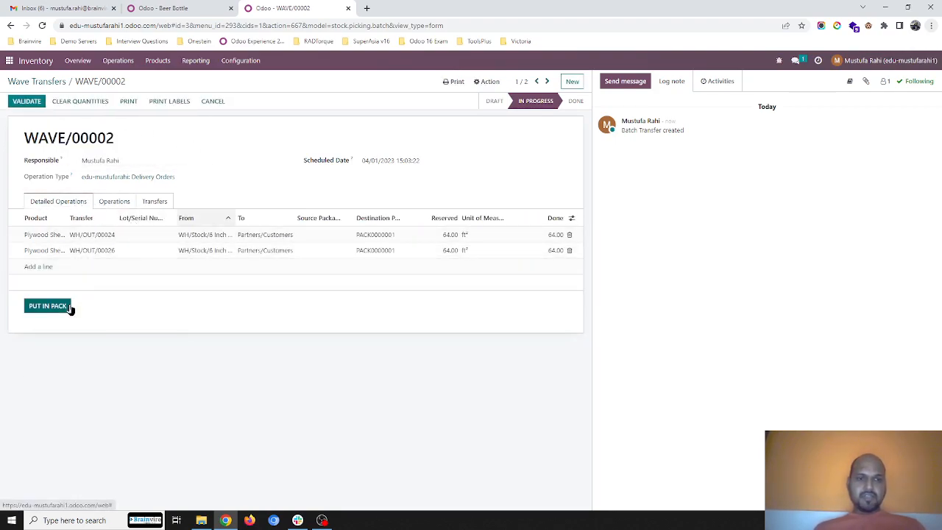
click(66, 307)
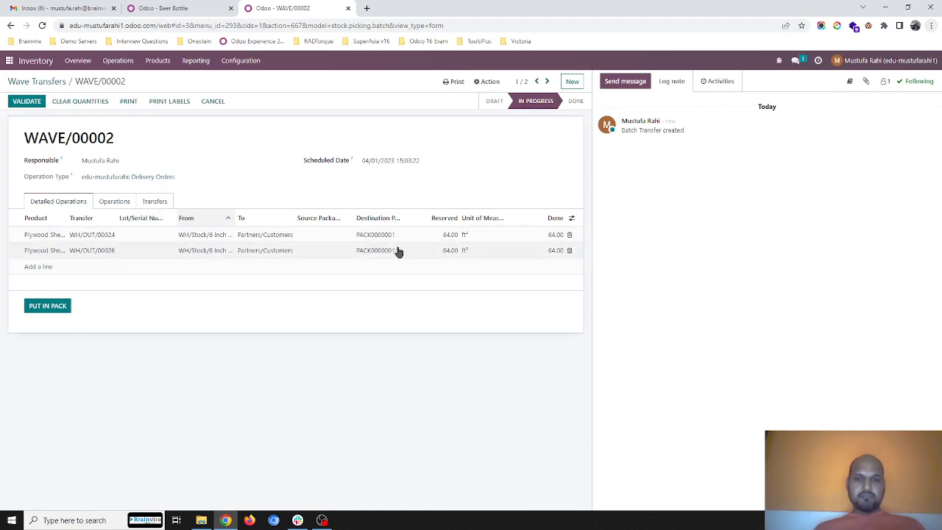
- Clear the destination package of the WH/OUT/00026 line, set its done quantity to 0, and put it in a separate pack
click(405, 256)
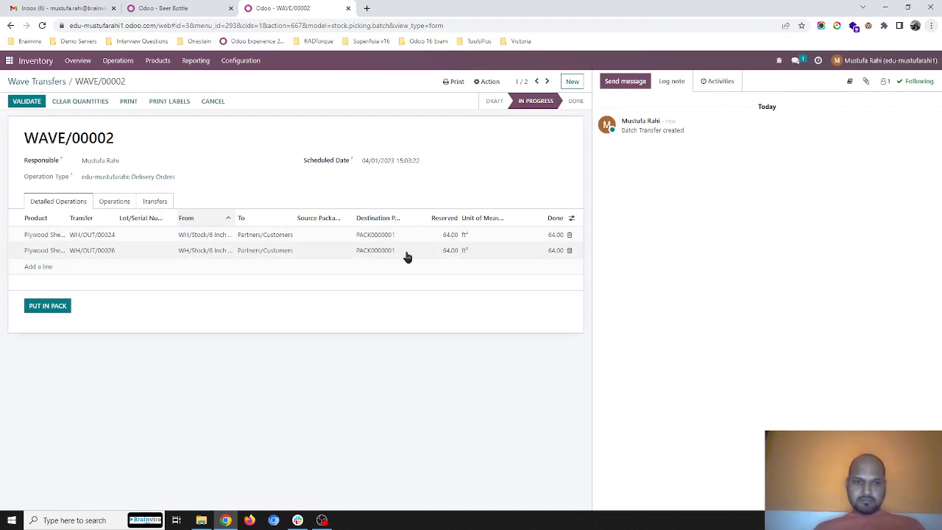
double_click(404, 250)
key(BackSpace)
click(553, 250)
text(0)
click(513, 196)
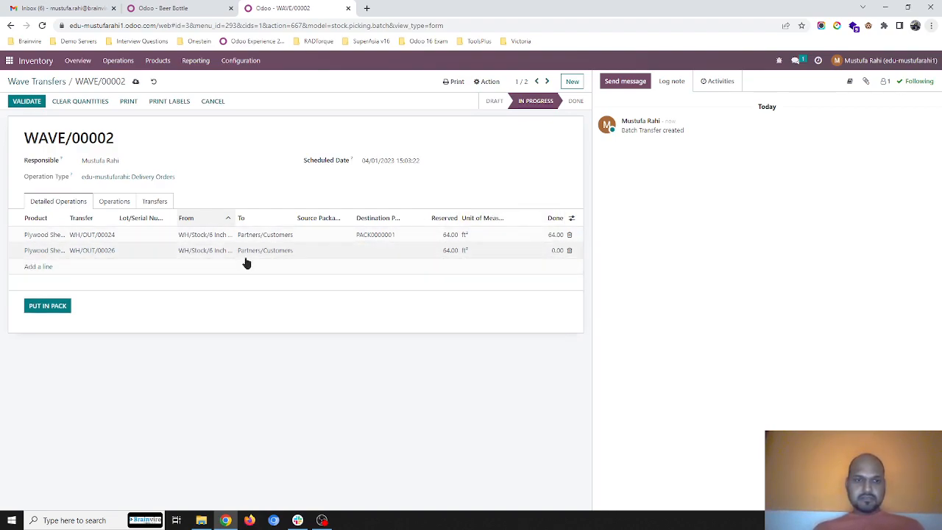
click(47, 306)
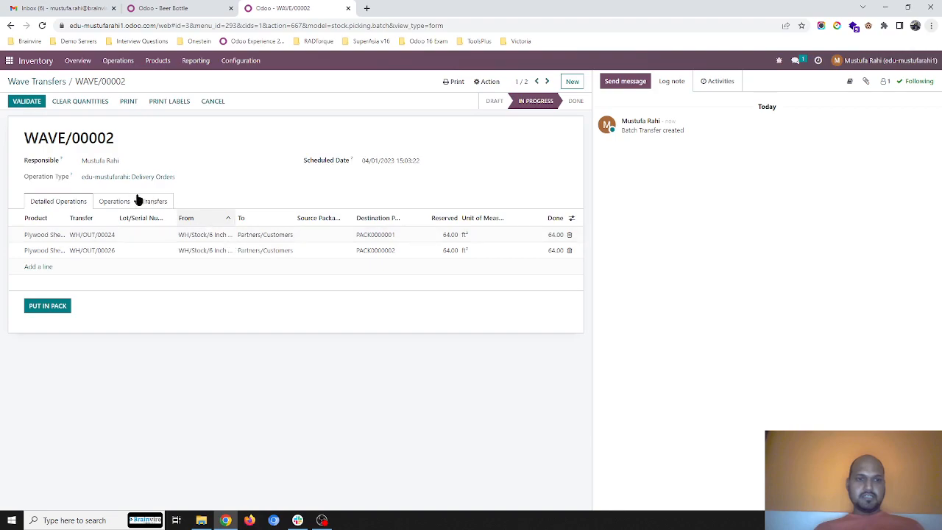
- Validate WAVE/00002, and open WAVE/00001 with the From column of its detailed operations widened
click(24, 103)
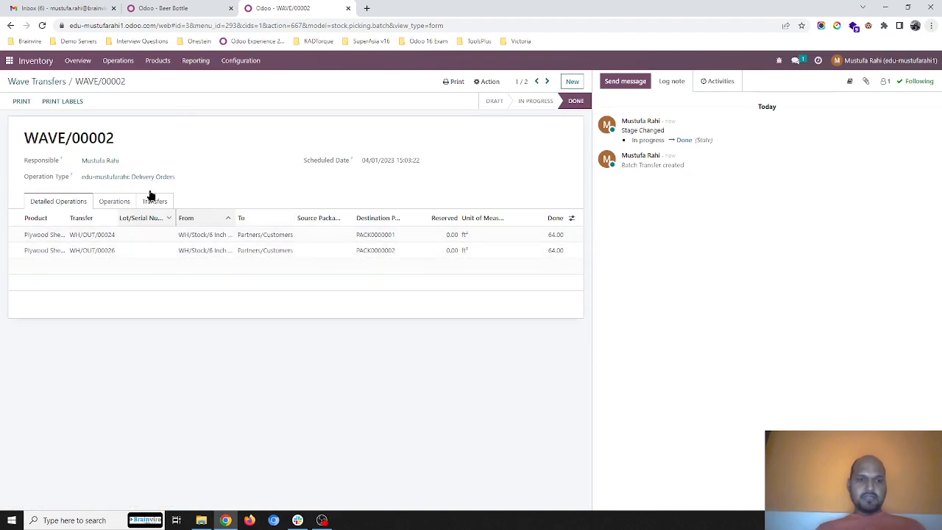
click(48, 85)
click(84, 140)
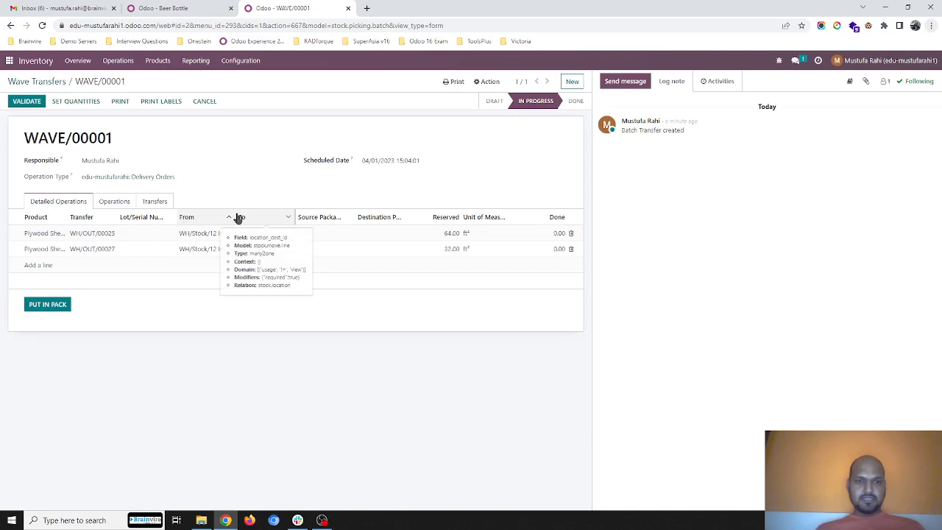
drag(236, 216, 292, 216)
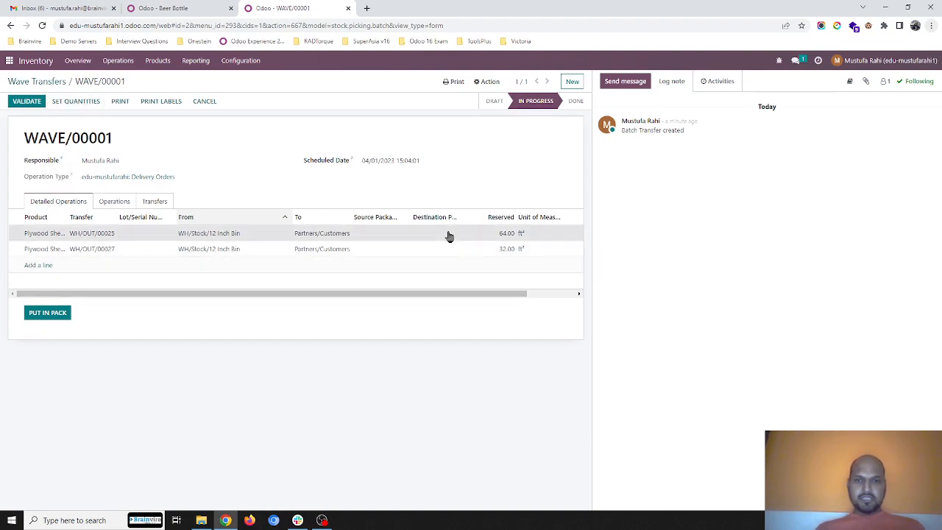
- Set the done quantity of the WH/OUT/00025 line to 64 and put it in its own pack
click(448, 234)
scroll(529, 243, right, 2)
click(560, 234)
text(64)
click(78, 336)
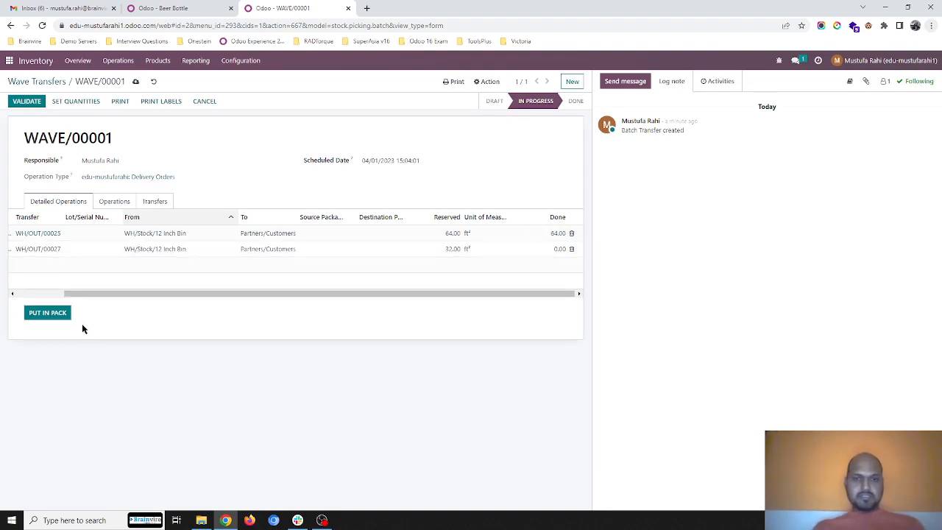
click(53, 316)
- Put the WH/OUT/00027 line in its own pack with a done quantity of 32, and validate WAVE/00001
click(551, 251)
text(32)
click(351, 328)
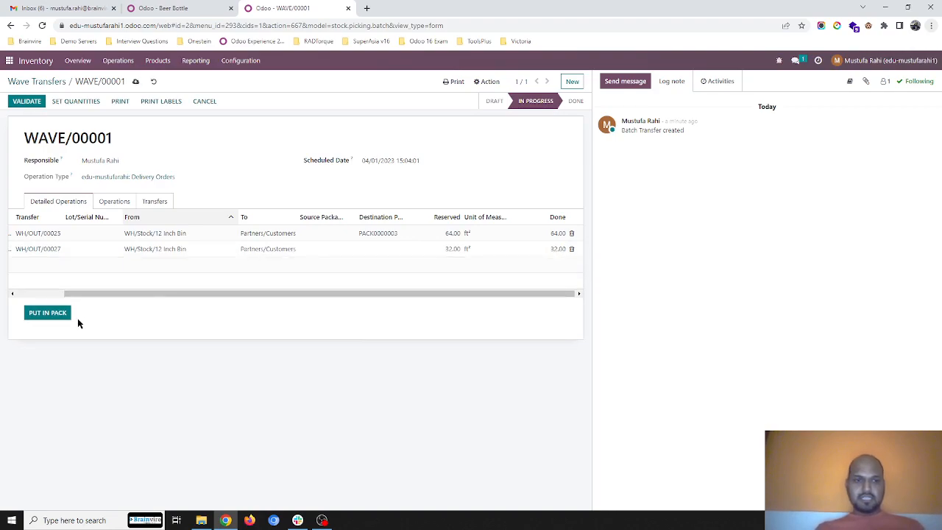
click(46, 314)
click(30, 100)
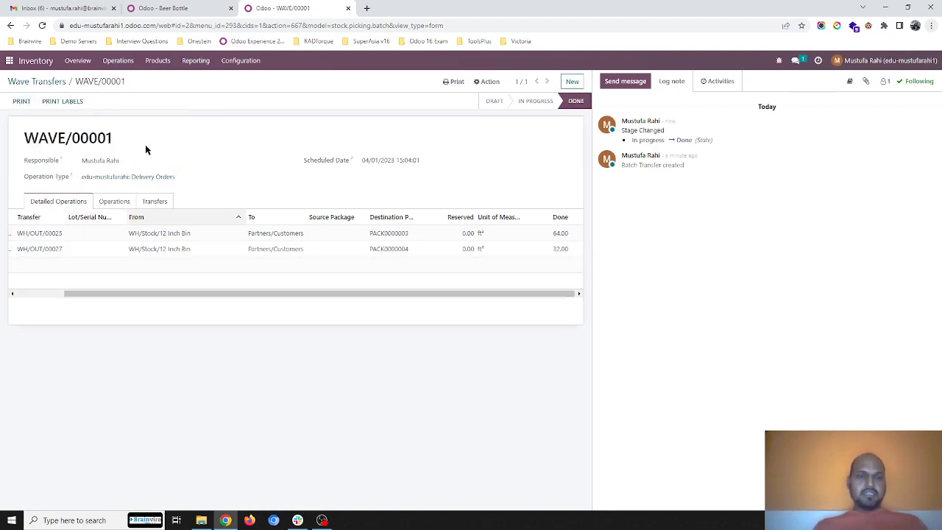
drag(126, 295, 63, 294)
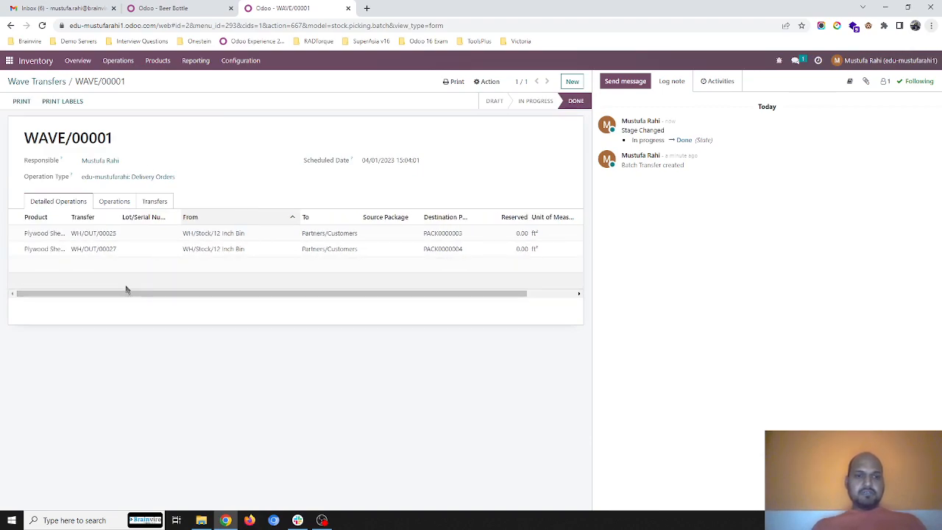